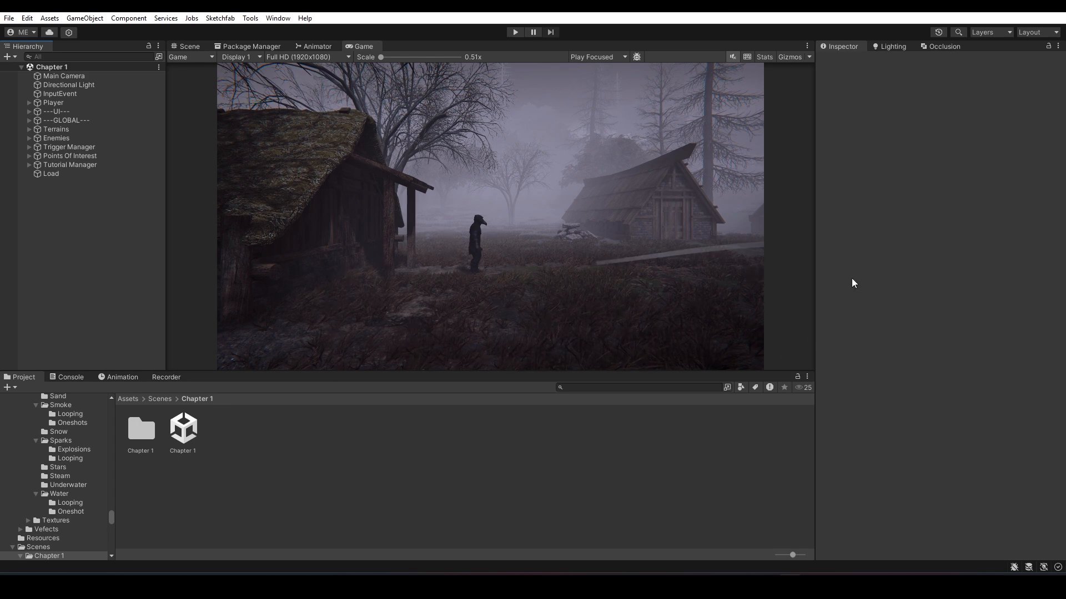
- Open the Shadow Cleaner tool and include particle systems in its general scene cleaning
click(249, 18)
click(273, 43)
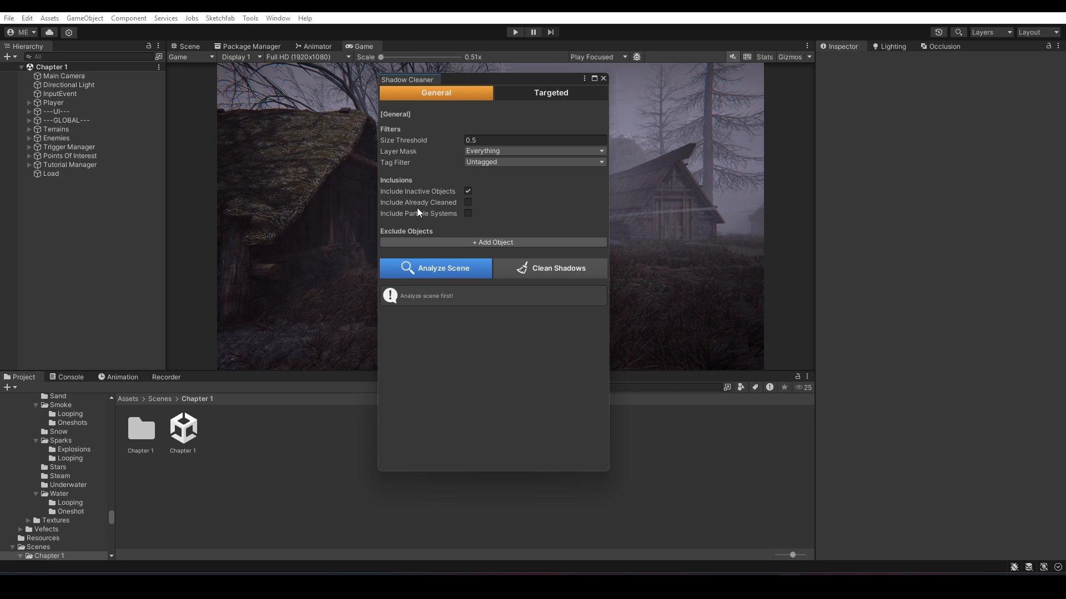
click(468, 214)
- Add the Player object to the excluded objects and exclude its children as well
click(496, 243)
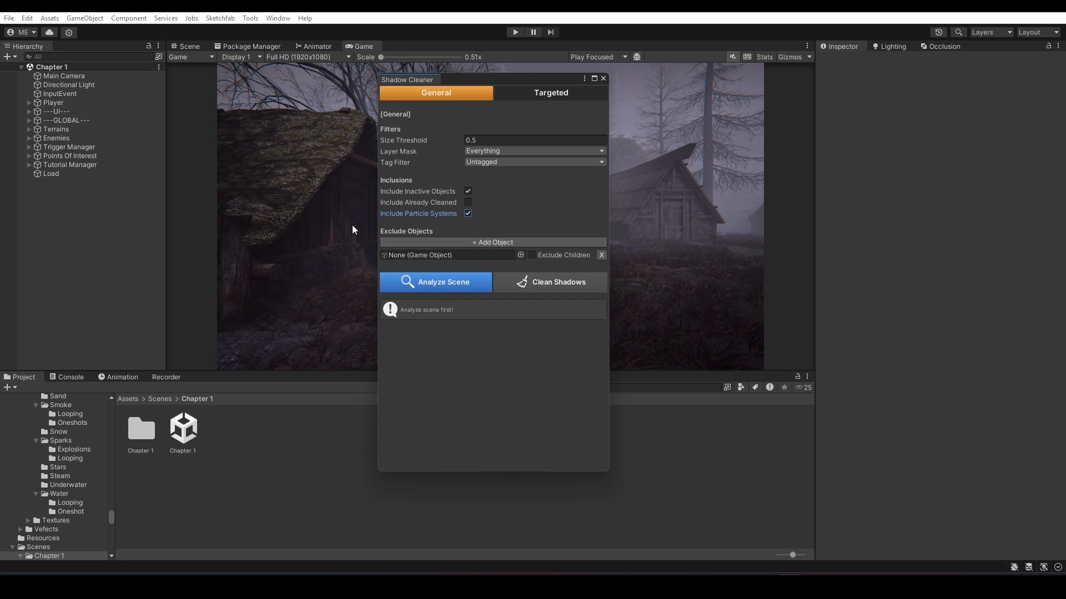
click(69, 105)
drag(69, 104, 482, 258)
click(532, 256)
- Add four empty slots to the excluded objects list and remove them again, keeping only Player
click(509, 242)
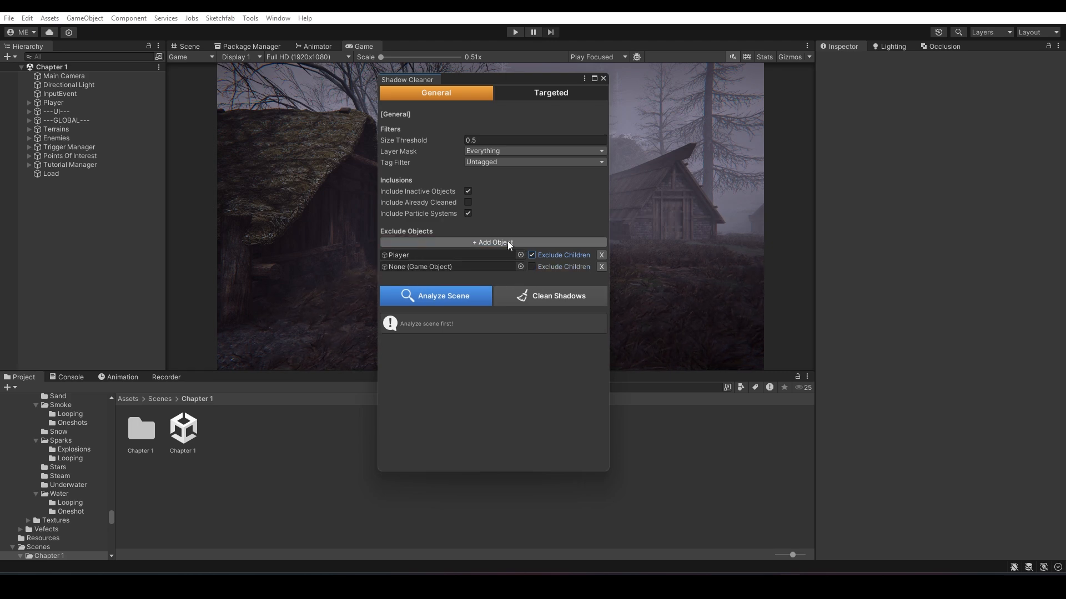
click(509, 243)
click(508, 243)
click(507, 241)
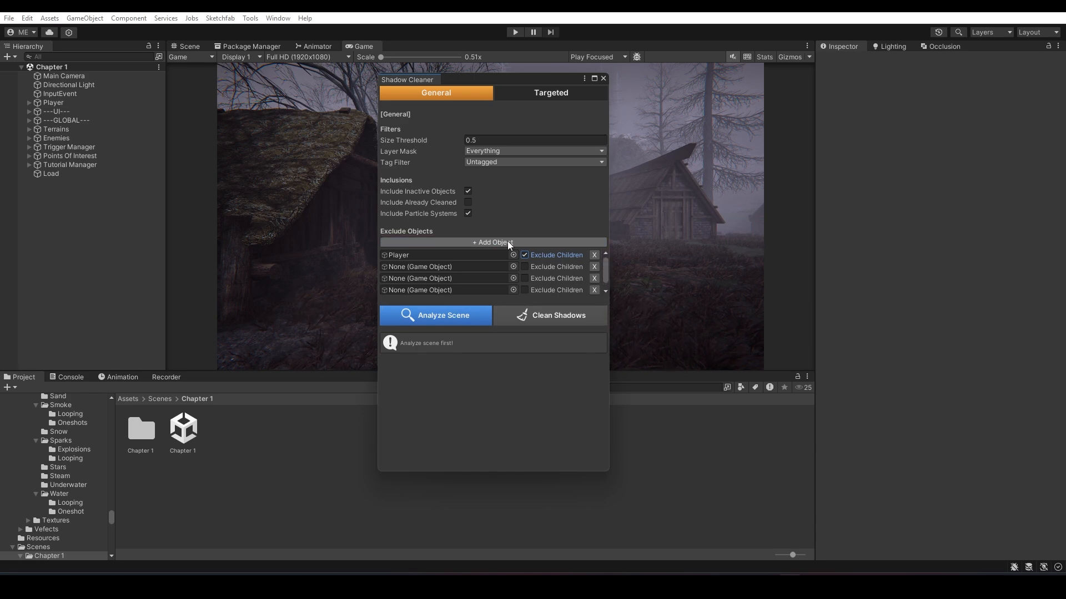
scroll(493, 276, down, 1)
scroll(482, 282, up, 1)
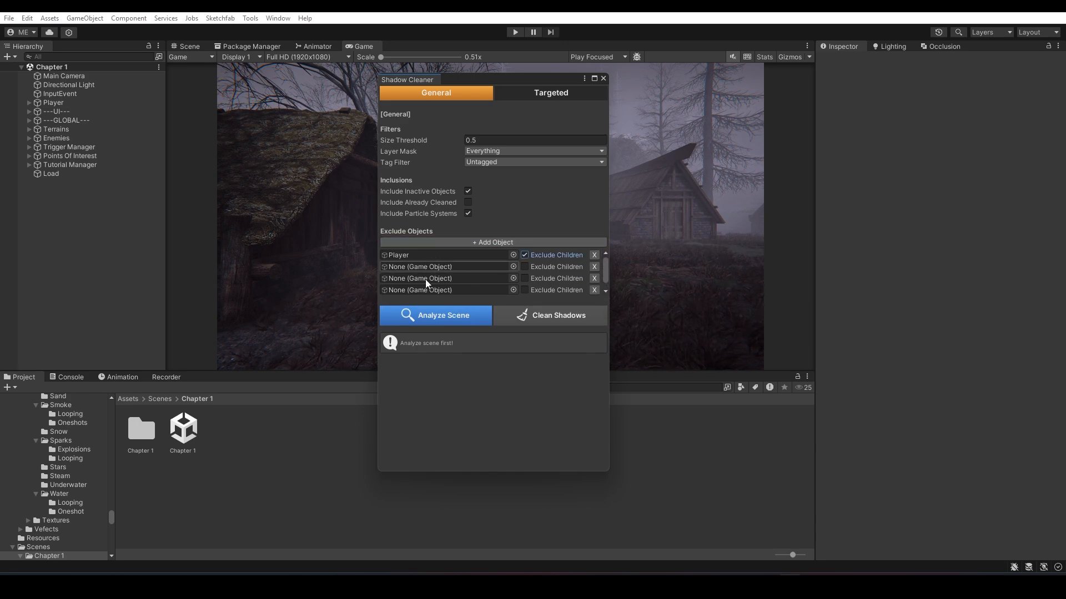
scroll(460, 280, down, 1)
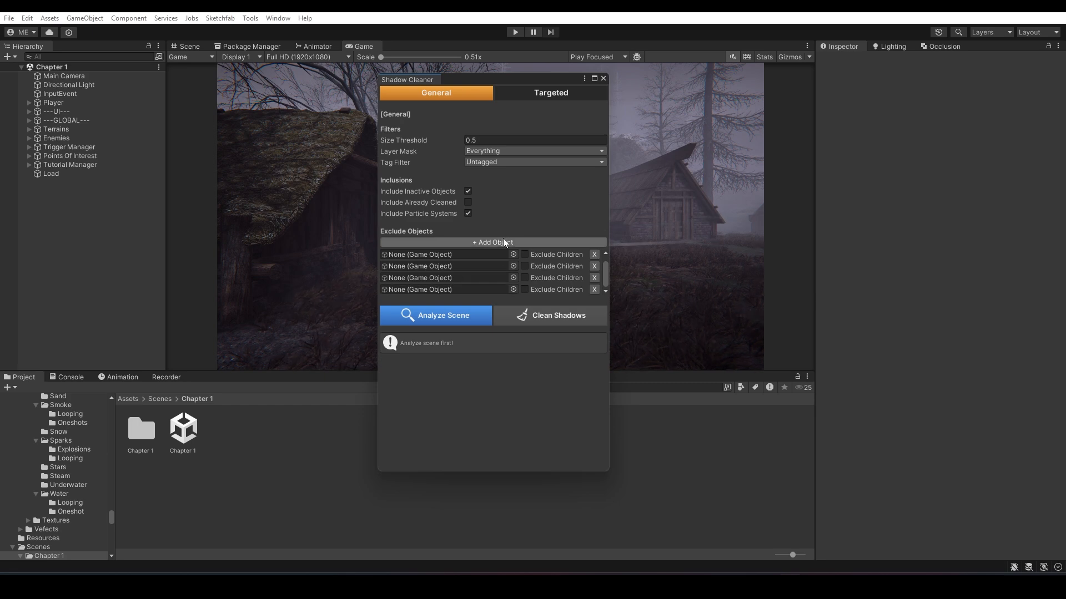
scroll(499, 281, up, 1)
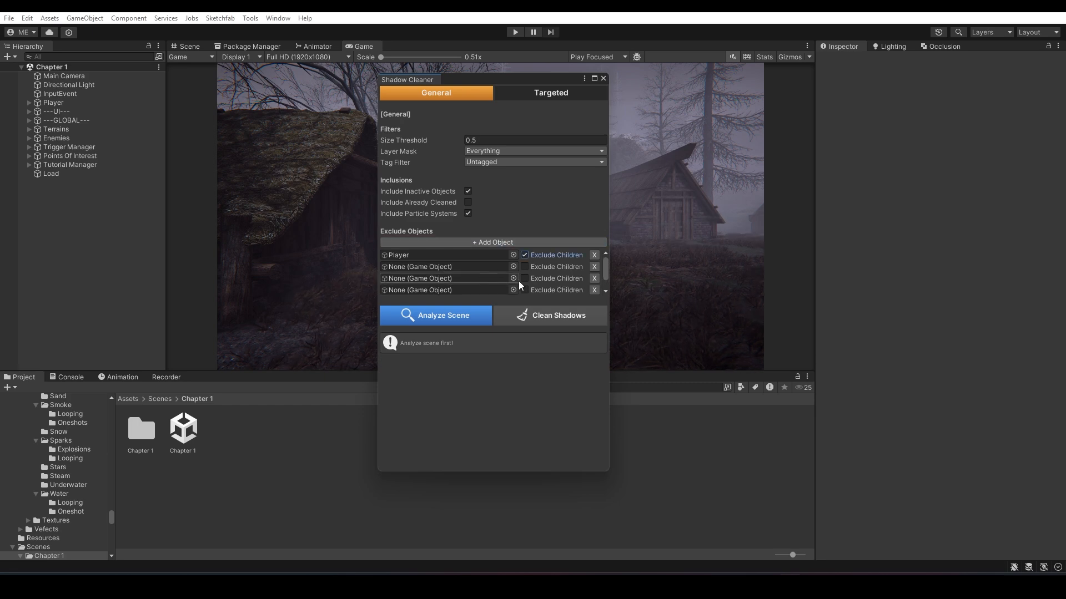
click(594, 267)
click(598, 267)
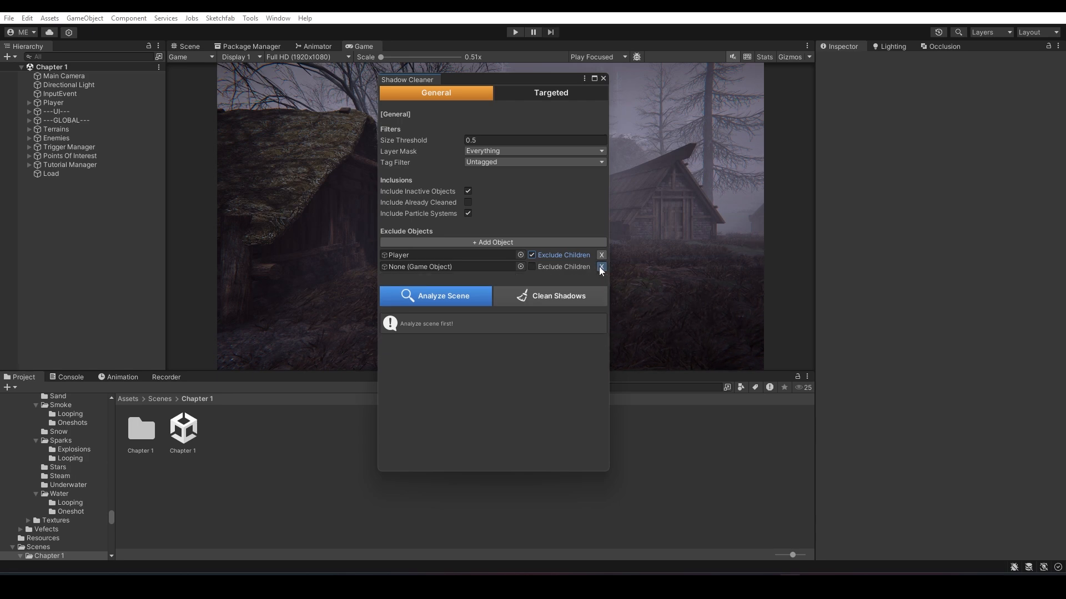
click(600, 267)
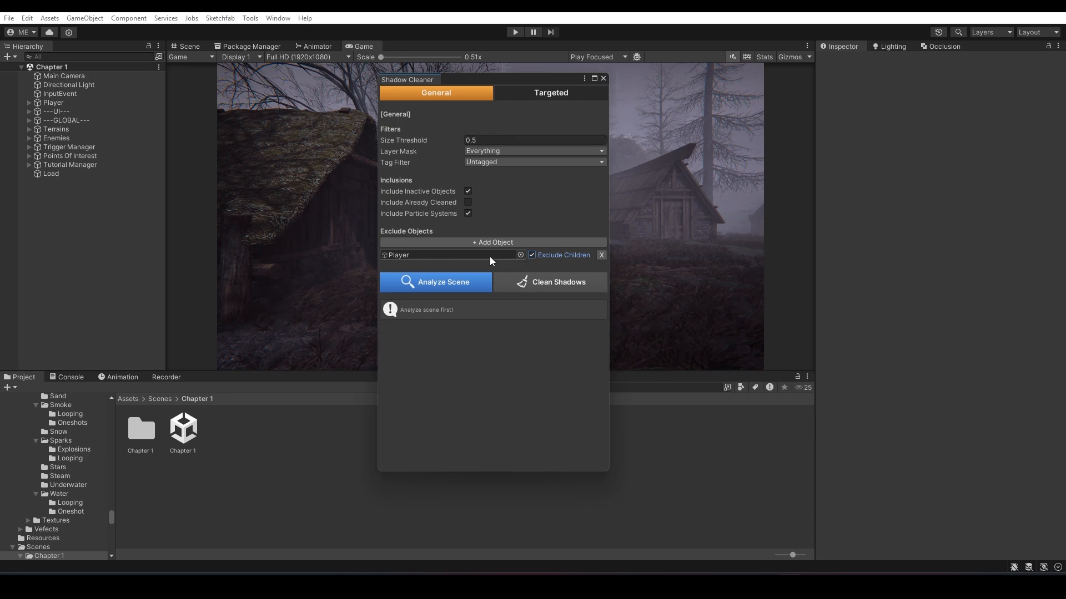
- Analyze the scene for small shadow-casting renderers and look through the matching renderers
click(454, 285)
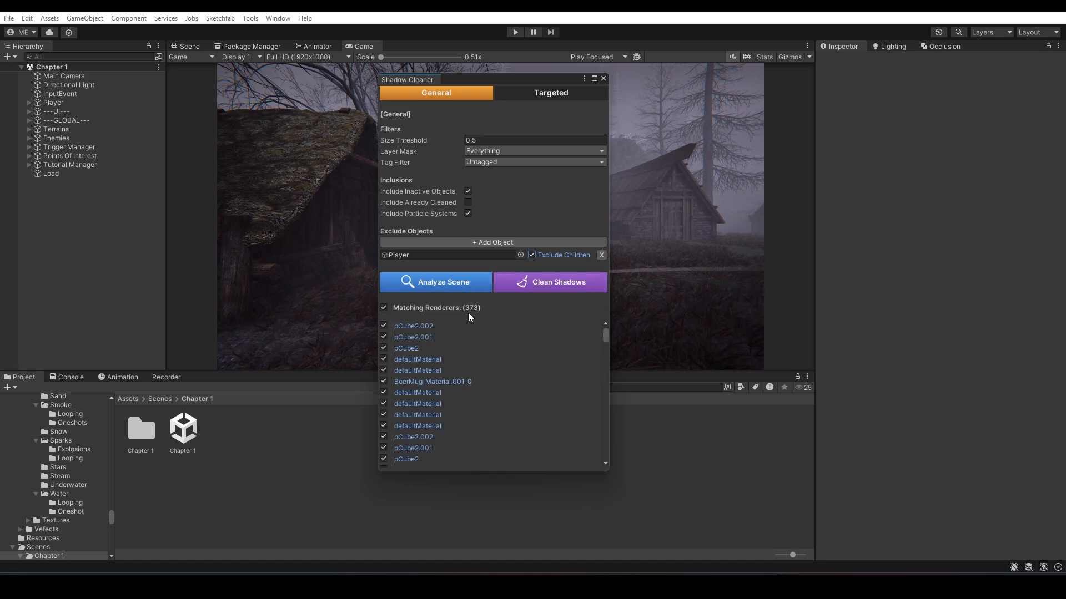
scroll(477, 333, down, 5)
scroll(479, 351, down, 5)
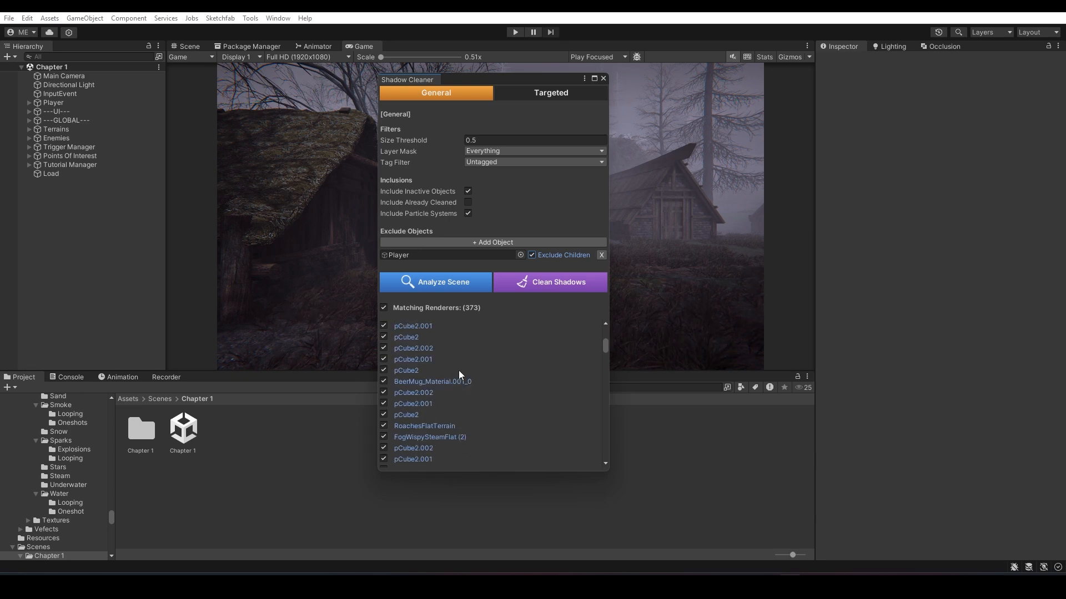
scroll(468, 361, down, 1)
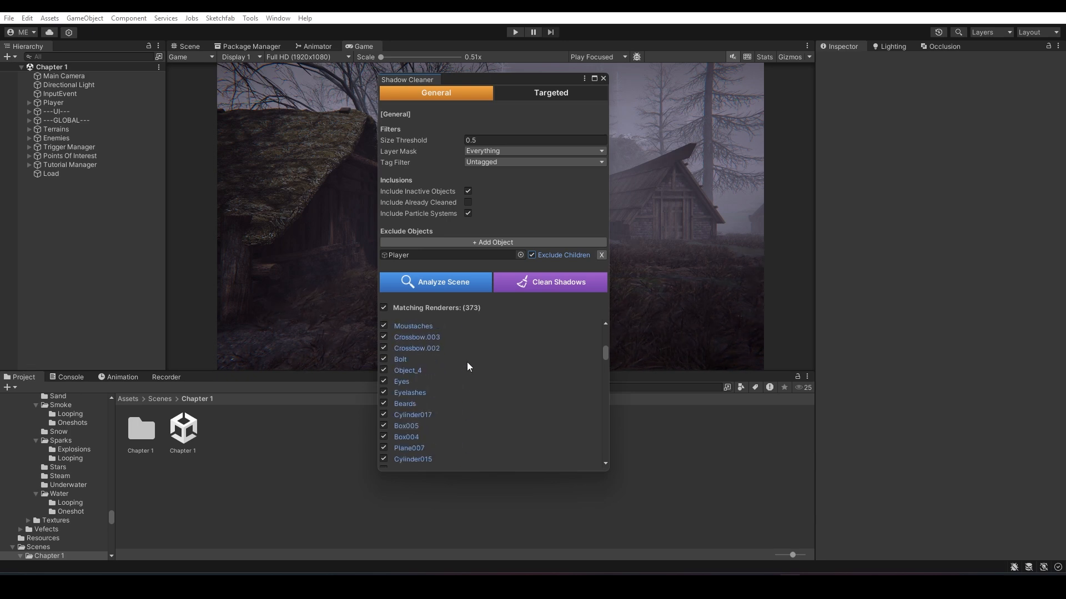
- Locate the crossbow guard's Eyes, Eyelashes and Beards renderers in the scene and check their Cast Shadows setting
click(403, 383)
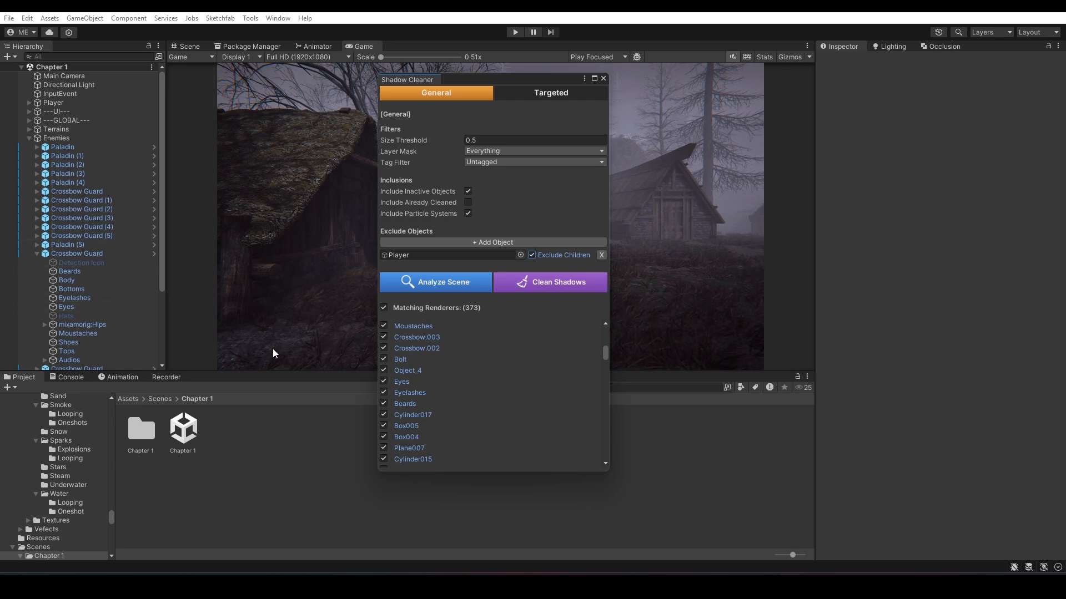
click(85, 306)
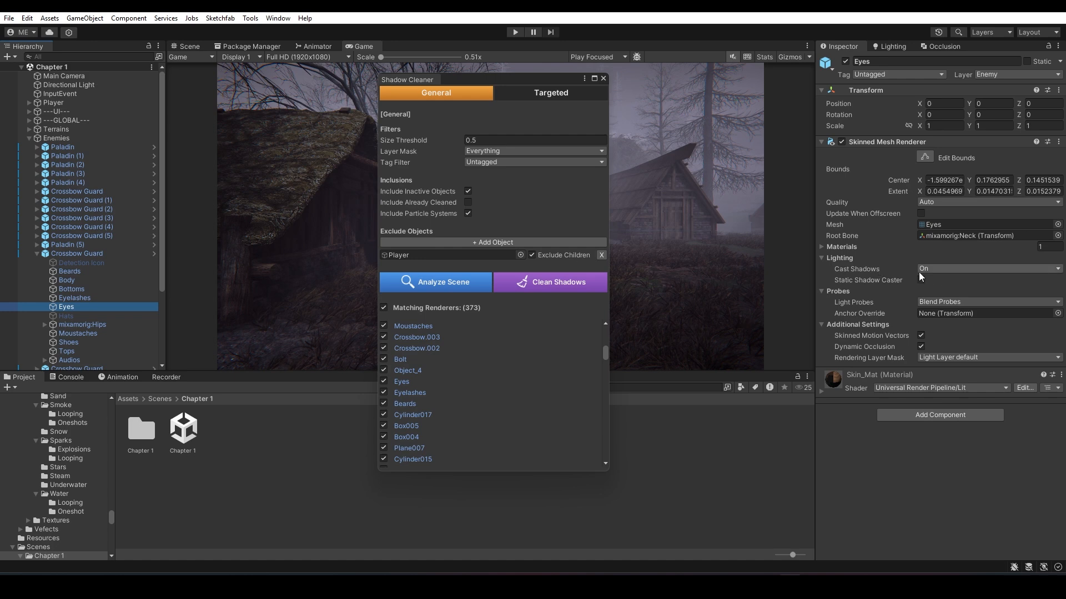
click(426, 393)
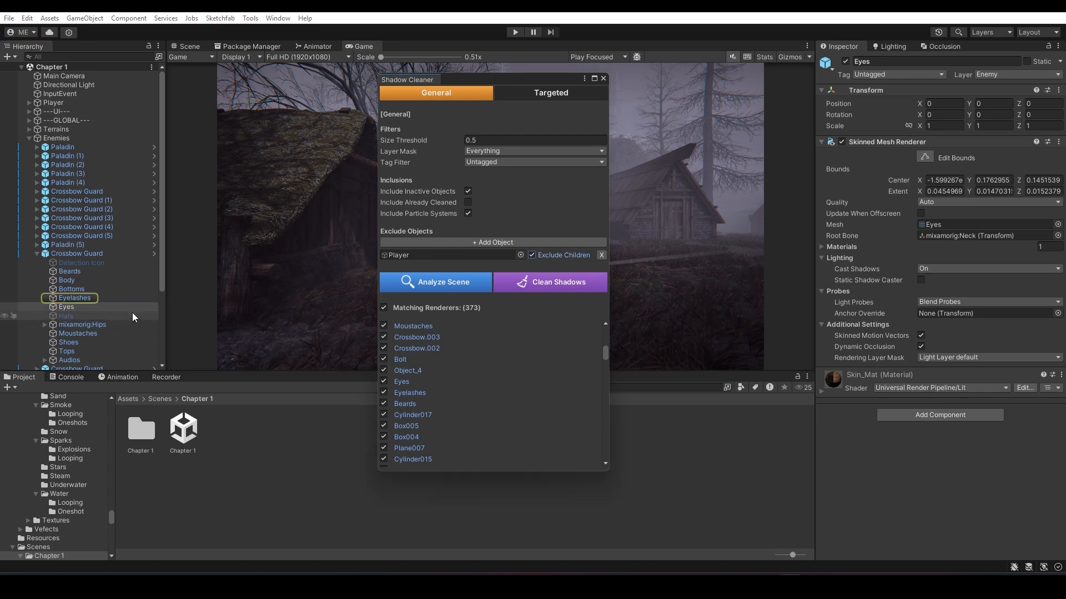
click(404, 404)
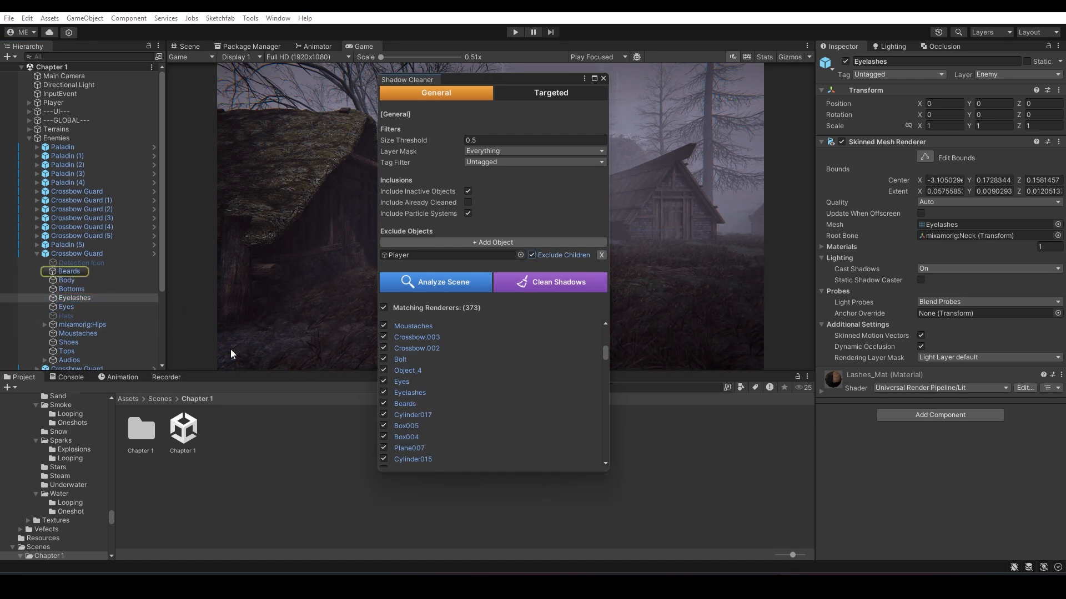
- Examine the rest of the matching renderers and locate Screw15 of the merchant's cart in the scene
scroll(457, 389, down, 5)
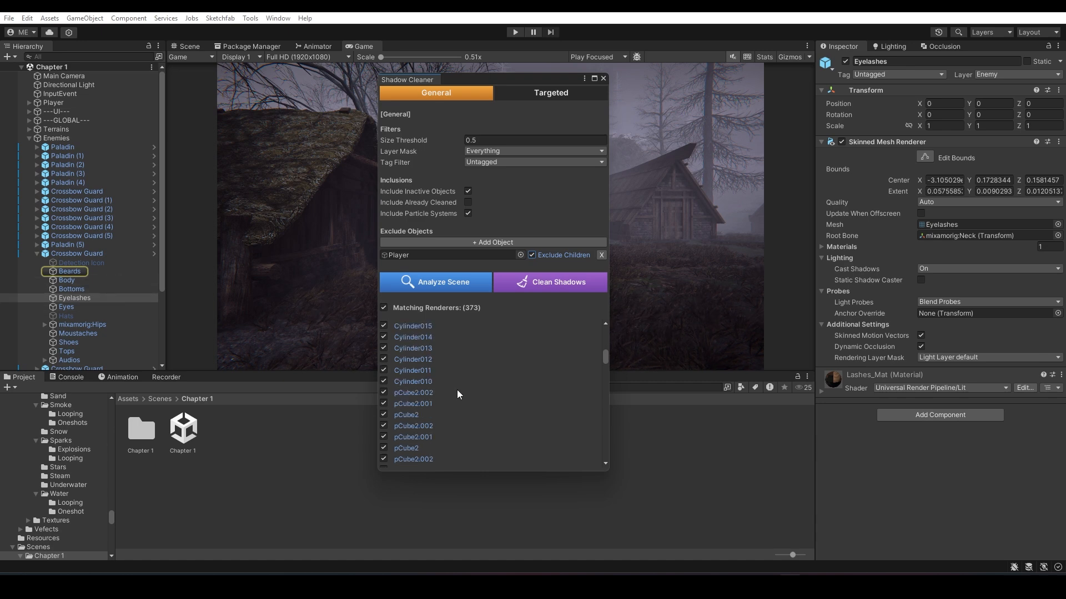
scroll(453, 389, down, 4)
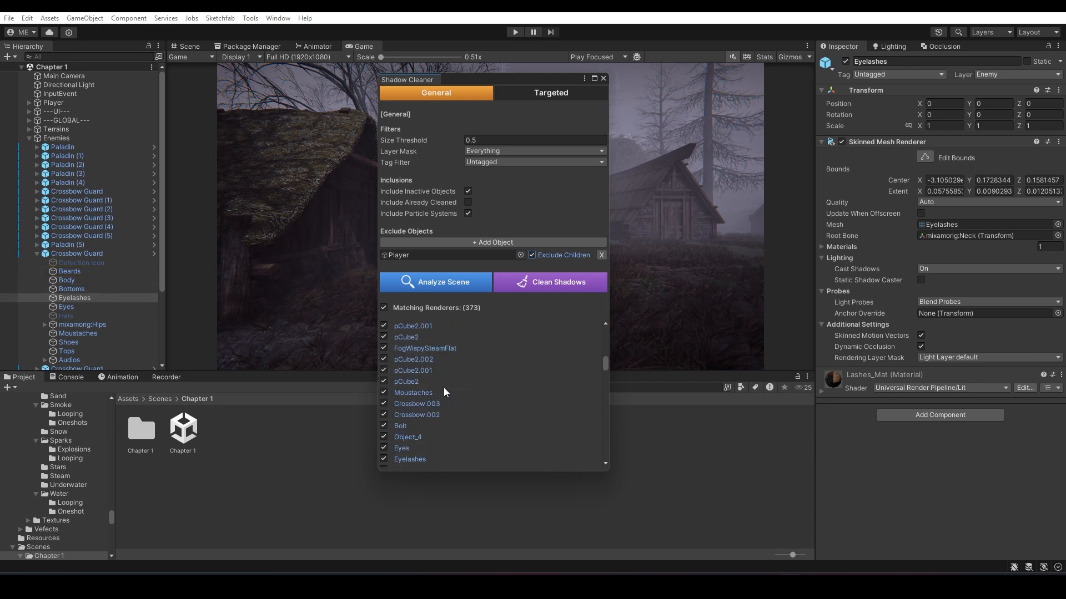
click(383, 308)
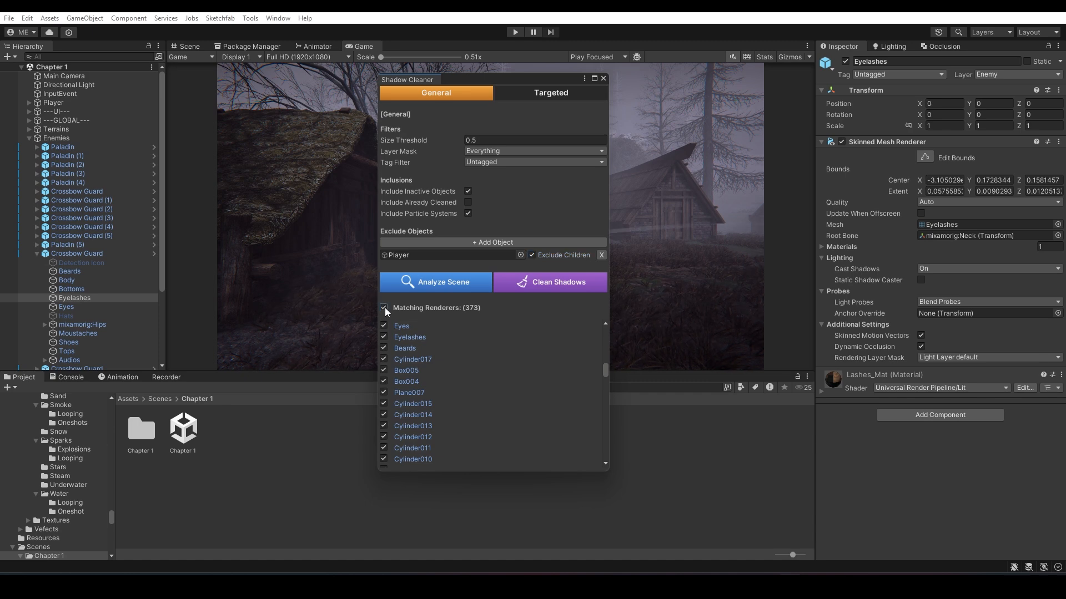
click(383, 370)
click(383, 359)
scroll(429, 384, down, 10)
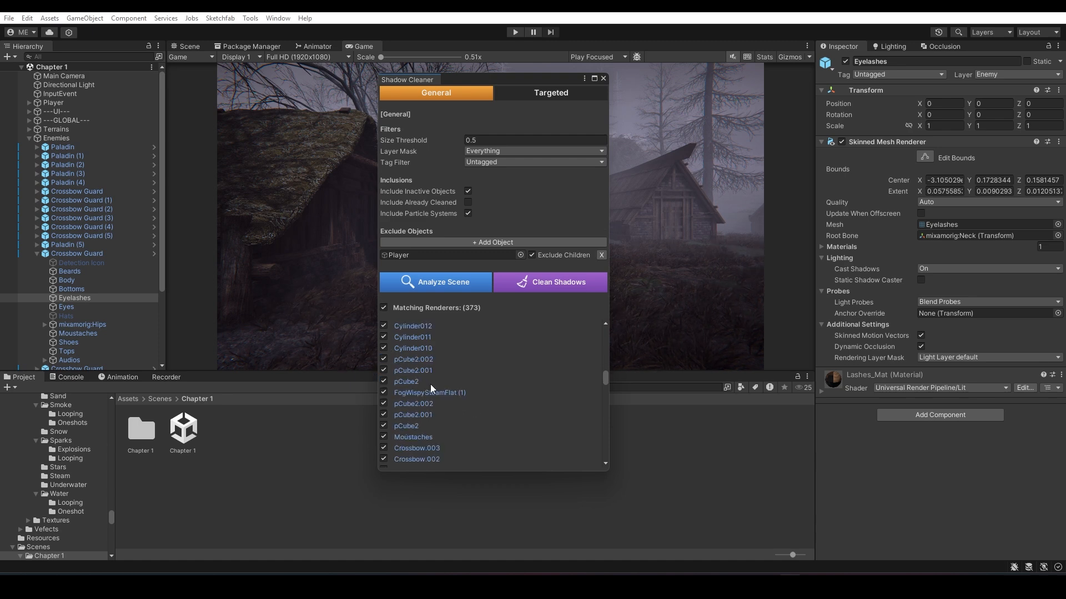
scroll(442, 390, down, 10)
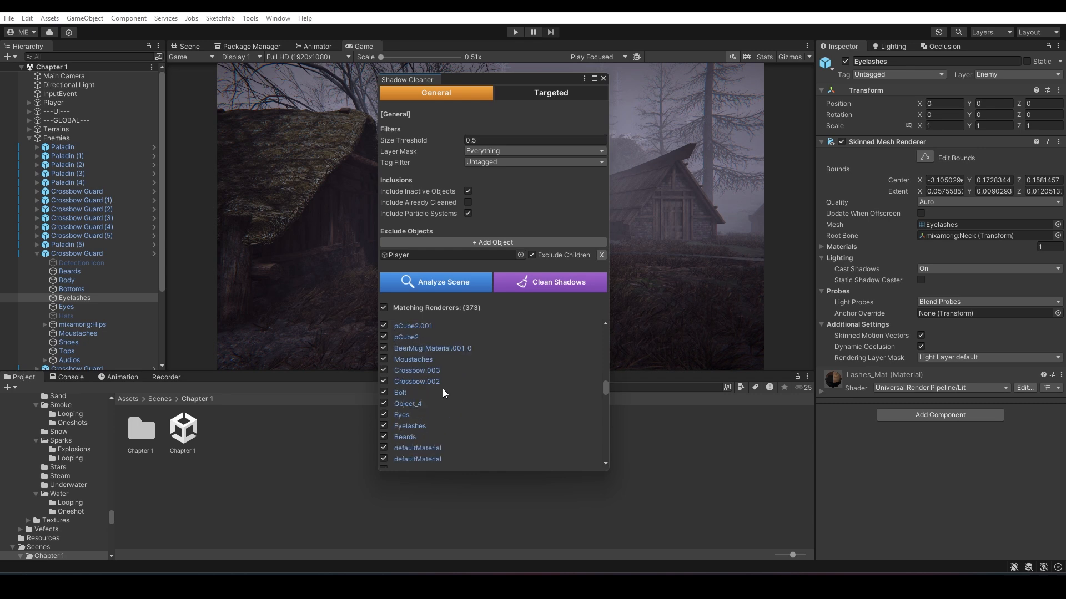
scroll(442, 387, up, 1)
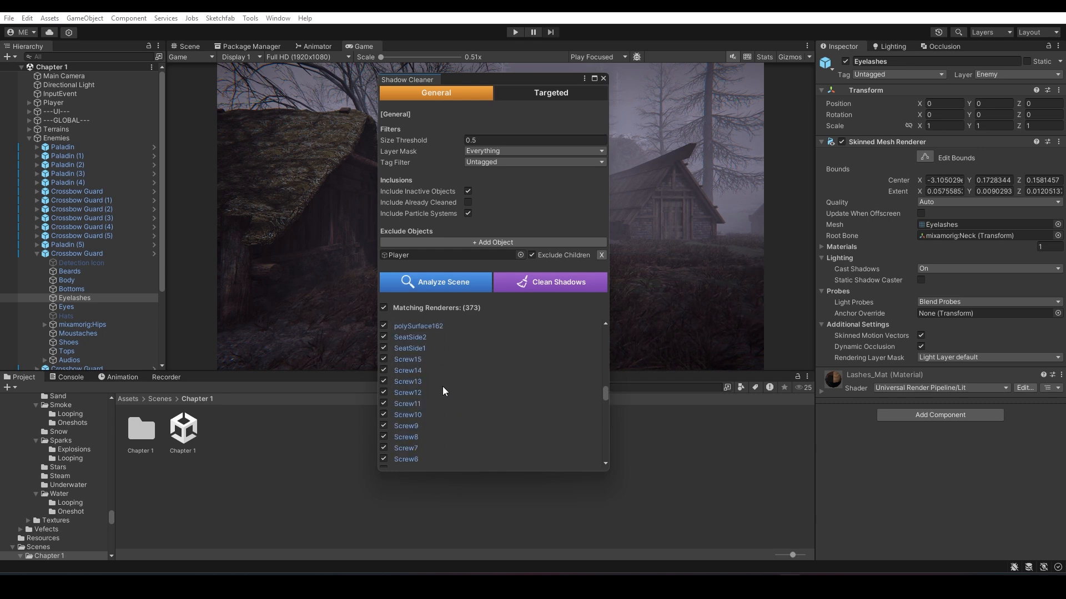
click(407, 360)
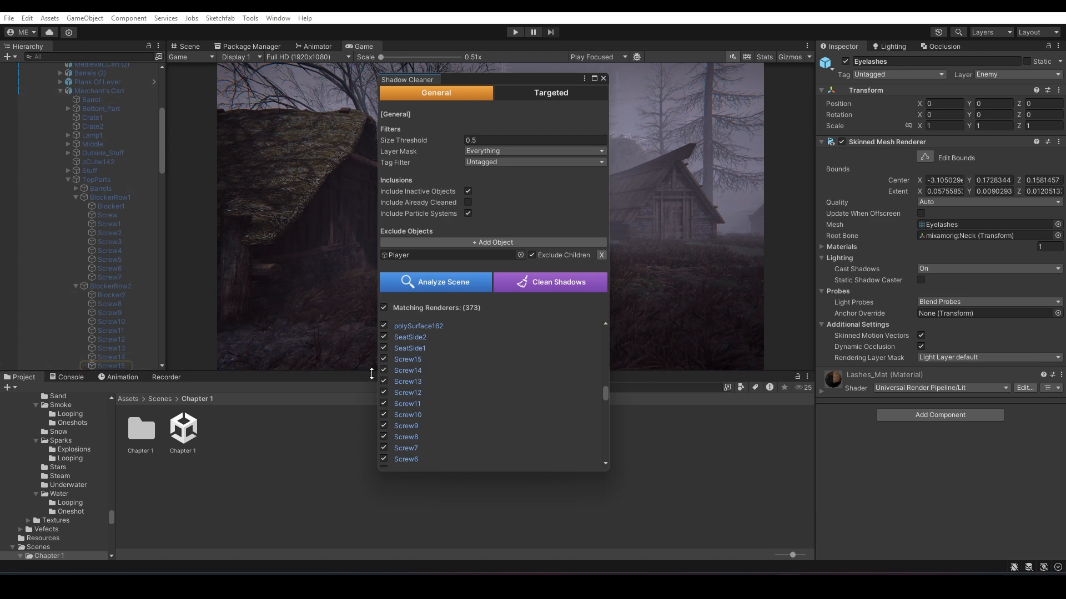
scroll(419, 391, down, 1)
scroll(424, 412, up, 1)
- Clean the shadows of all matching renderers and dismiss the resulting report
click(465, 284)
scroll(481, 334, up, 1)
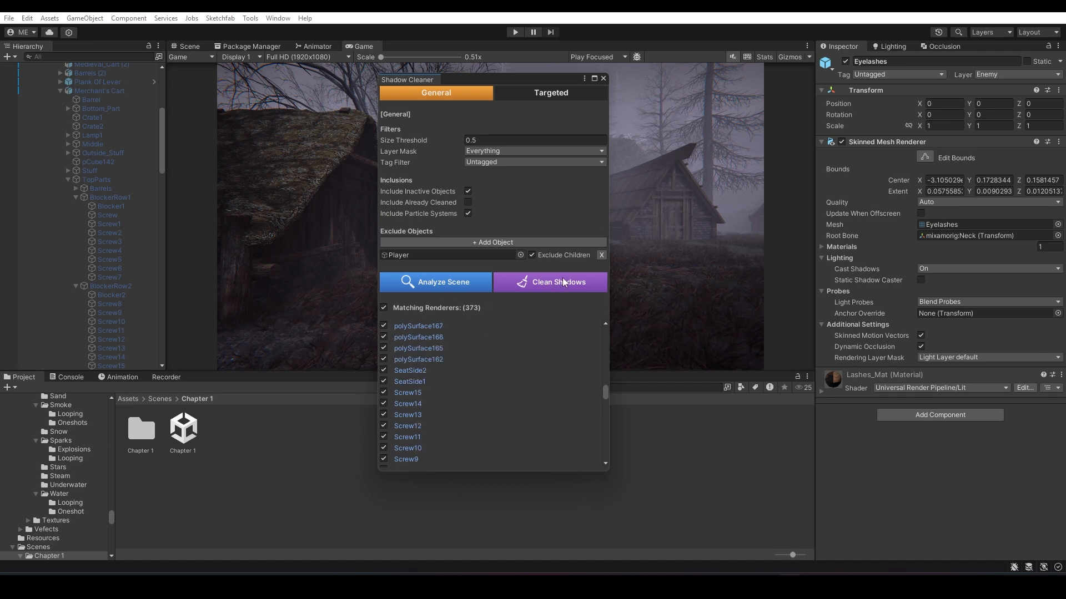
click(560, 285)
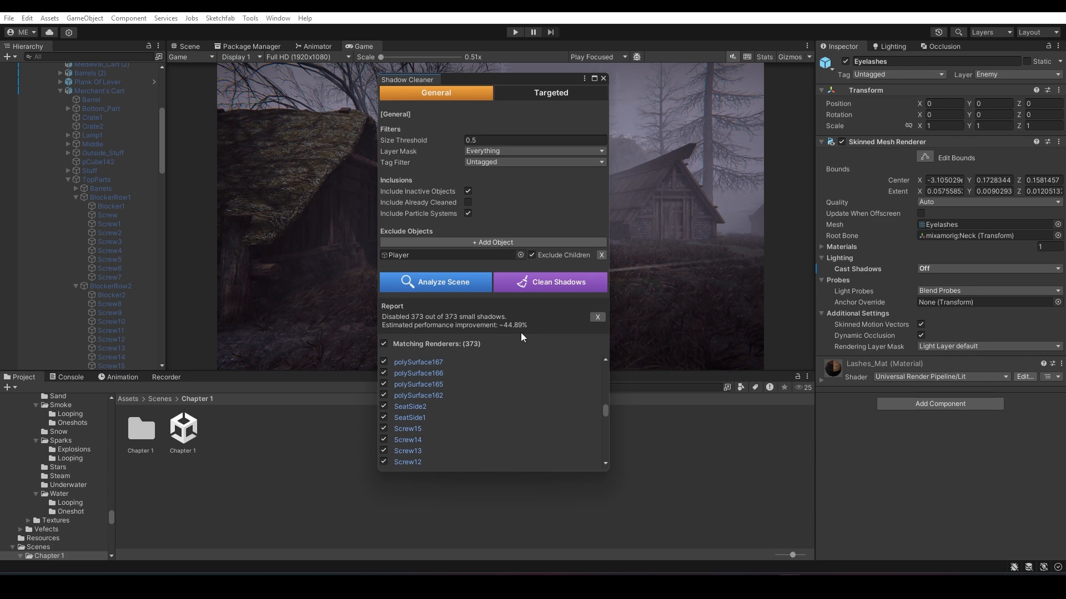
scroll(525, 397, up, 3)
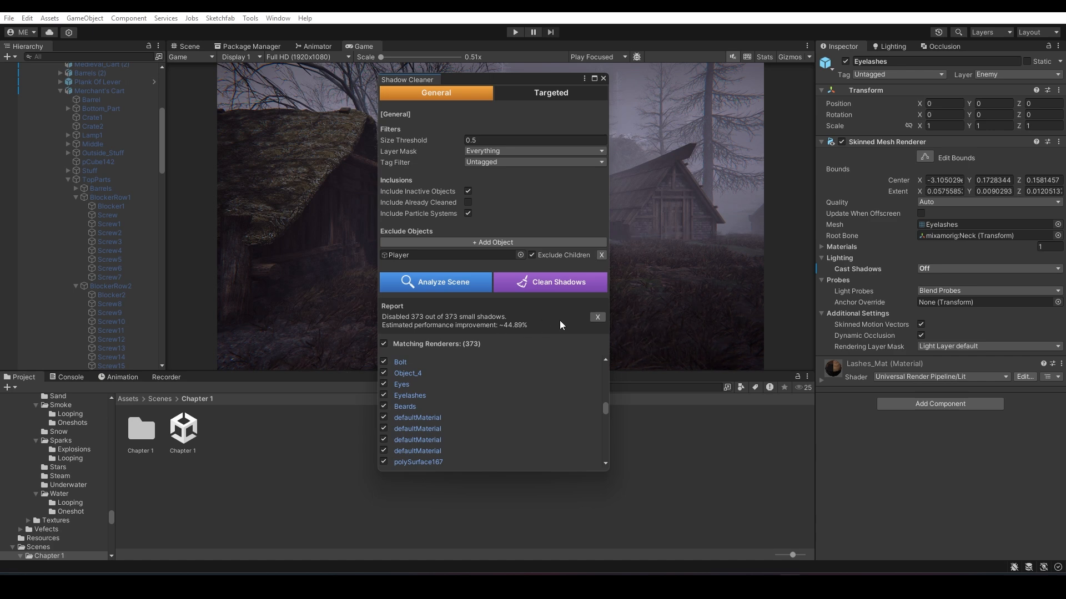
click(595, 318)
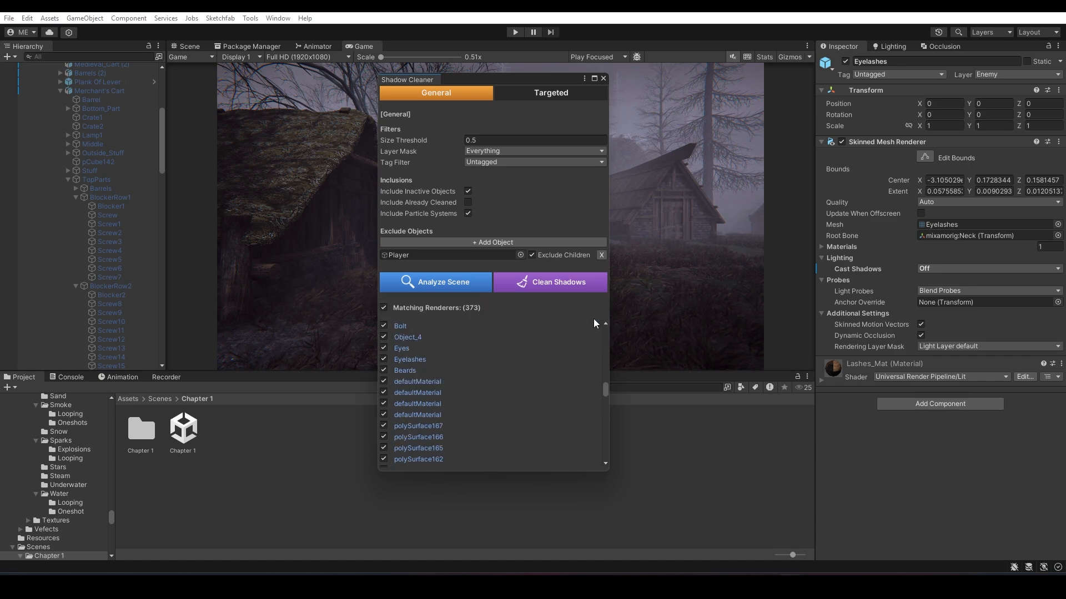
scroll(460, 337, up, 5)
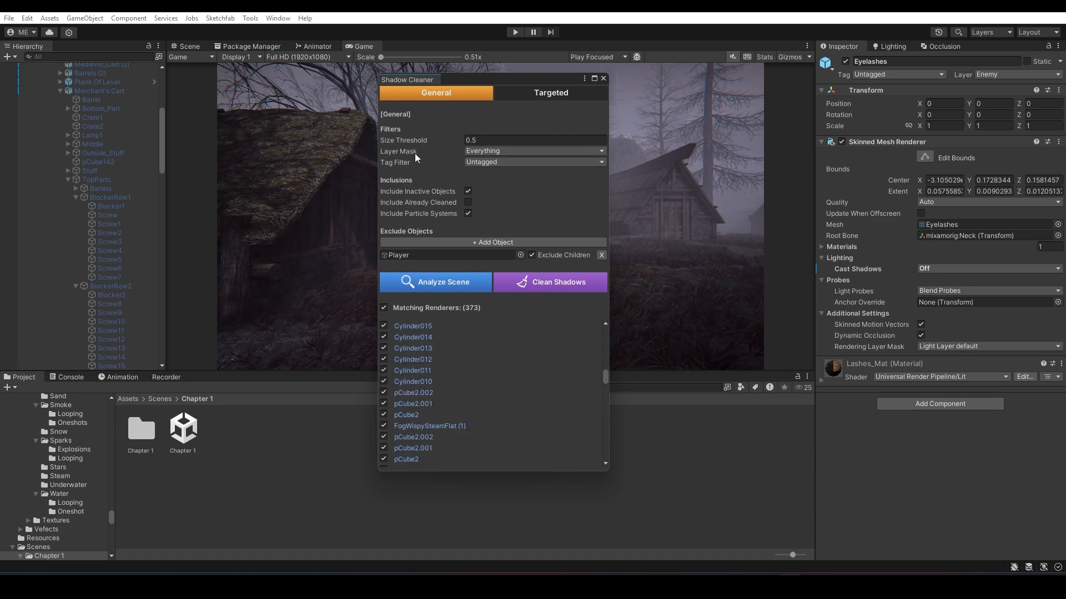
- Remove Player from the excluded objects and leave the Player layer out of the layer mask instead
click(497, 152)
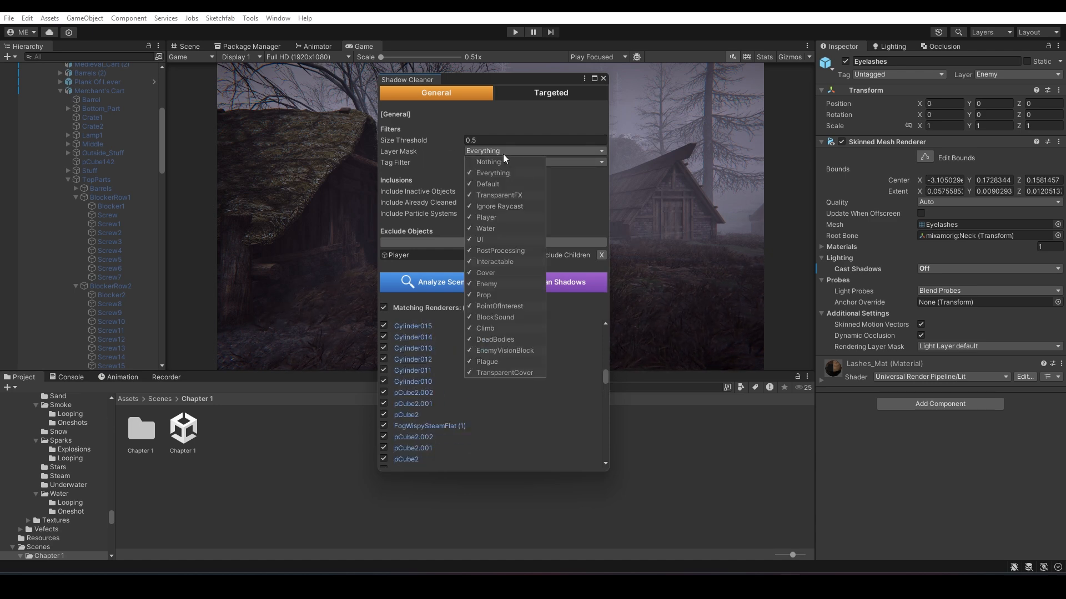
click(568, 205)
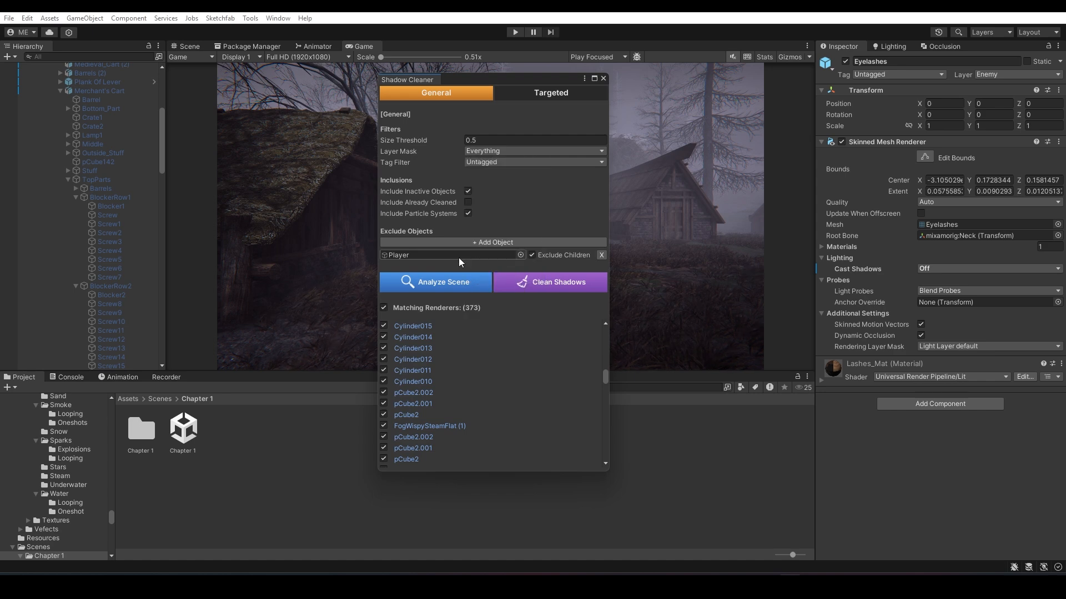
click(601, 255)
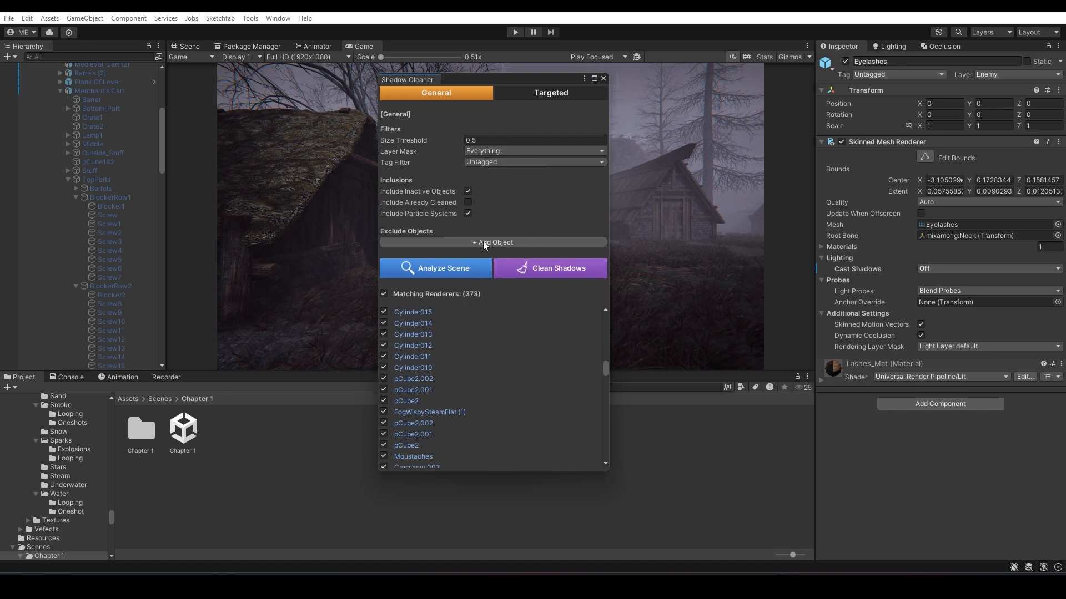
click(494, 152)
click(506, 217)
click(582, 217)
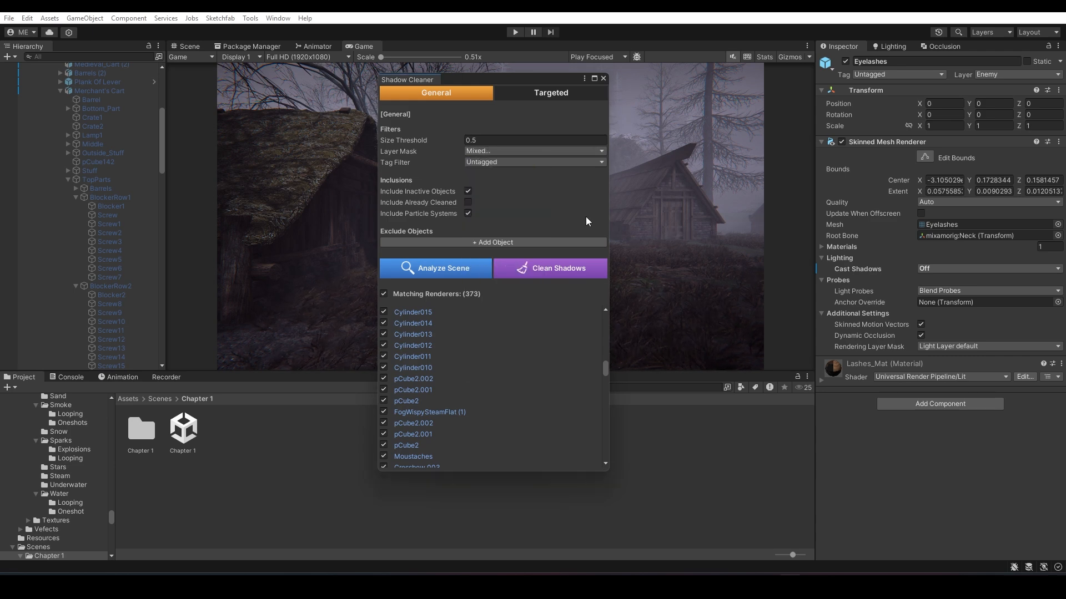
click(489, 150)
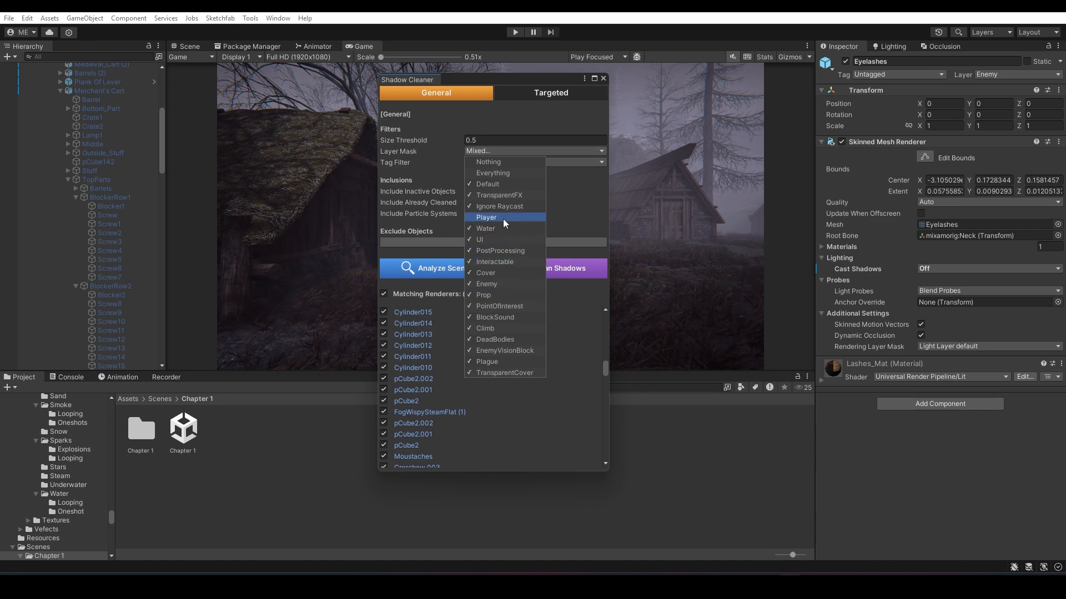
click(578, 199)
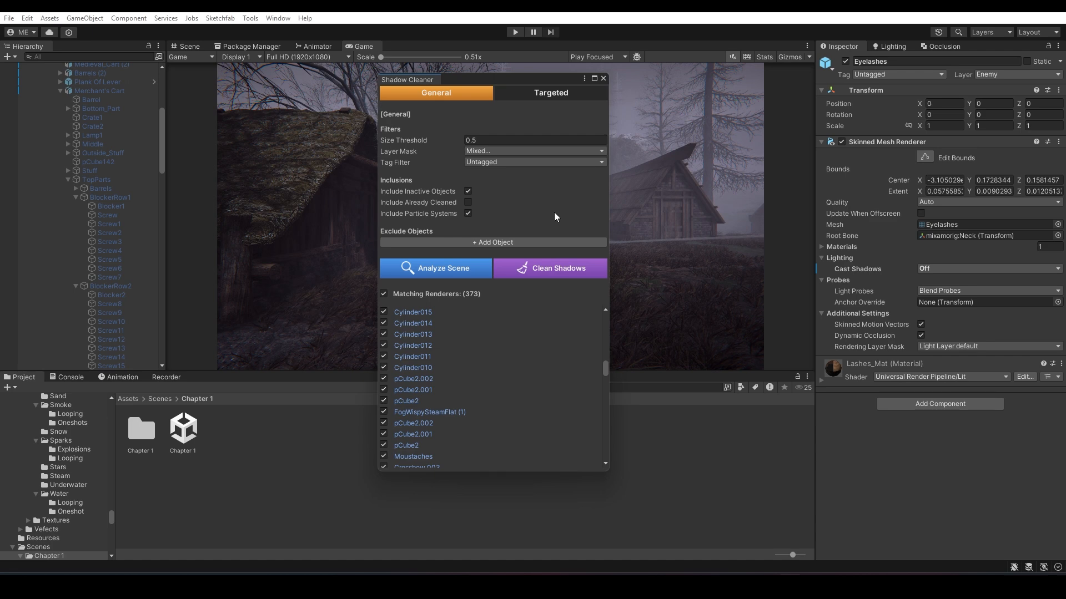
- Look over the Shadow Cleaner's Targeted mode, collapse the first castle section in the hierarchy, and review the General mode's matching renderers
click(542, 95)
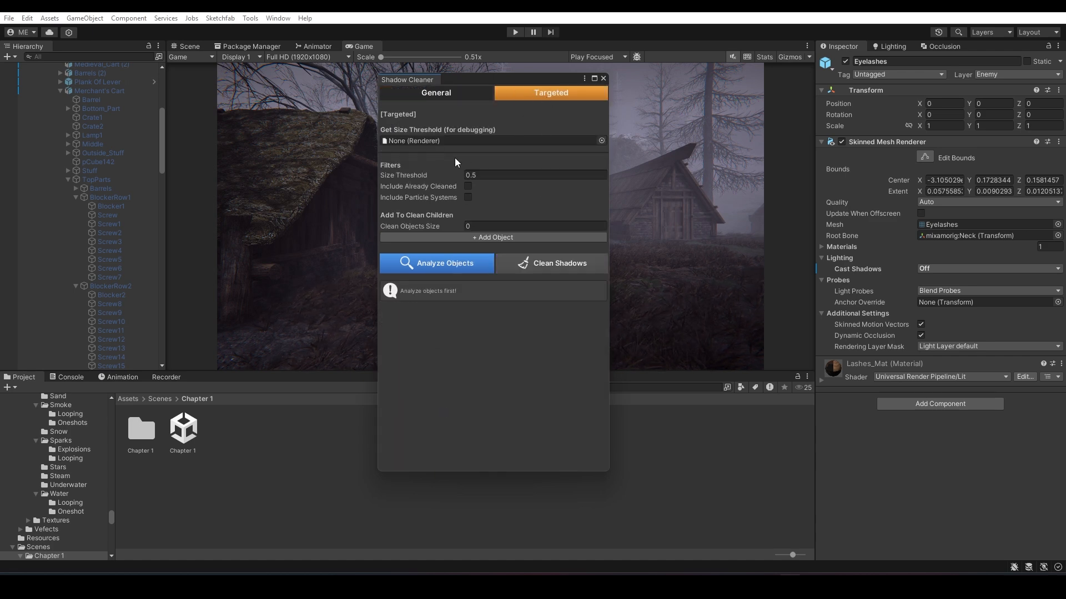
scroll(78, 283, up, 8)
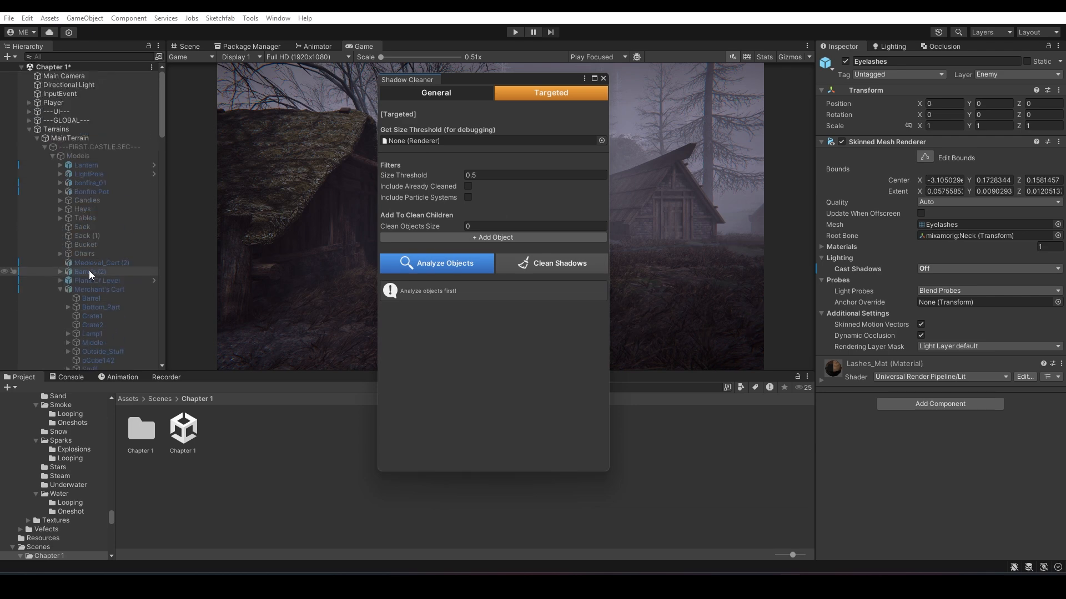
click(44, 147)
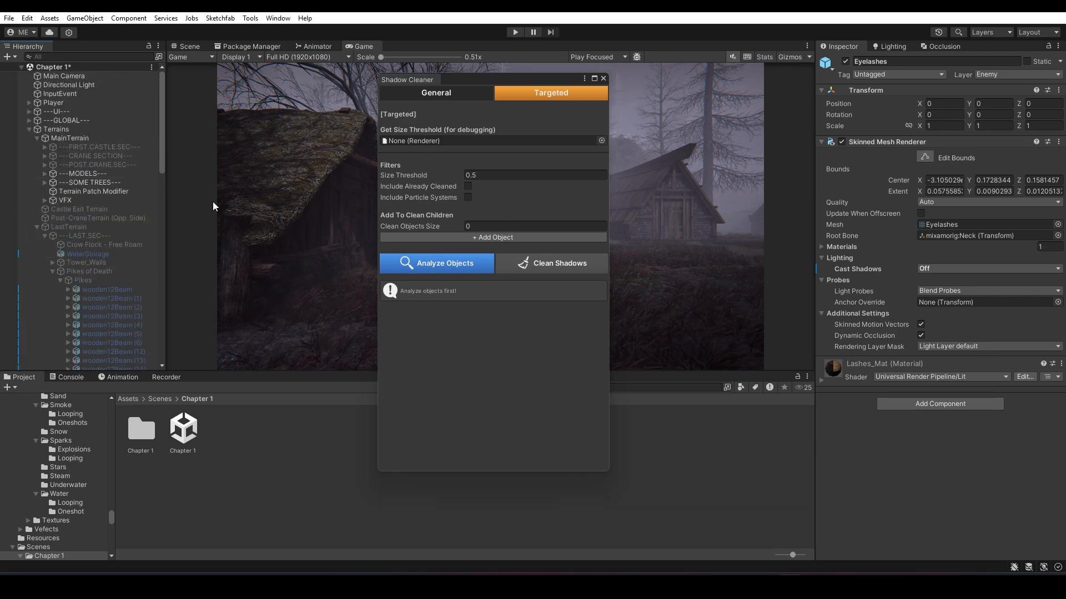
click(439, 94)
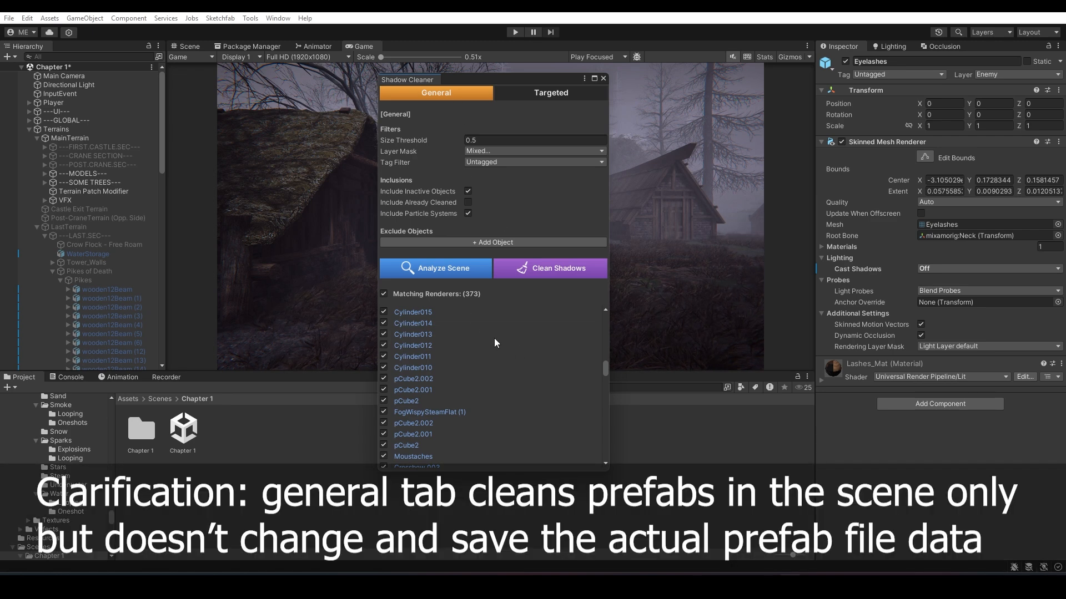
scroll(503, 357, up, 2)
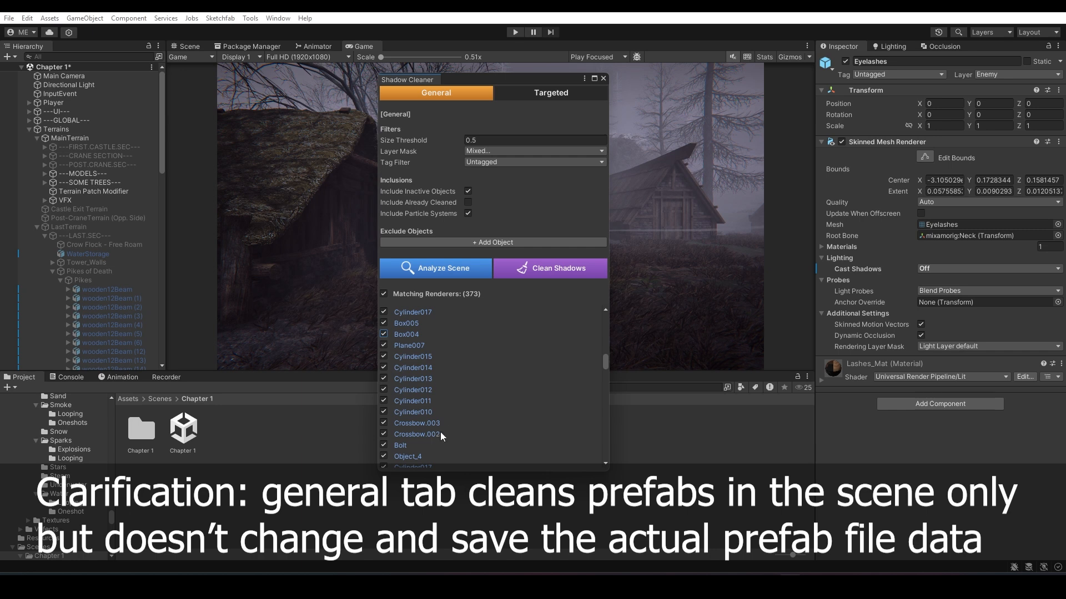
scroll(470, 405, up, 3)
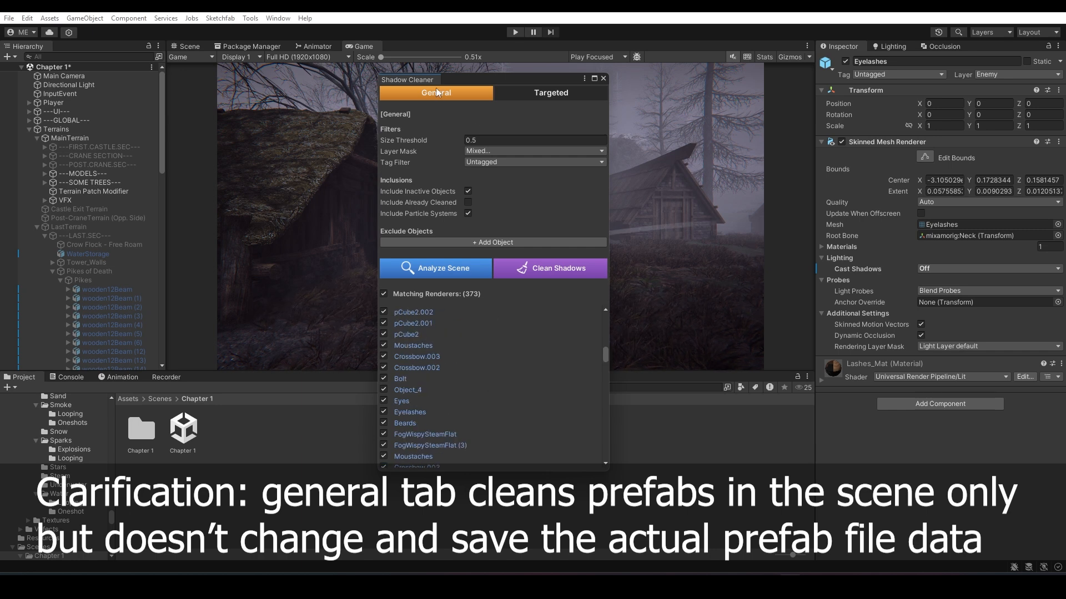
- Measure the size of the Player's body renderer in Targeted mode and compare it with the General size threshold
click(560, 97)
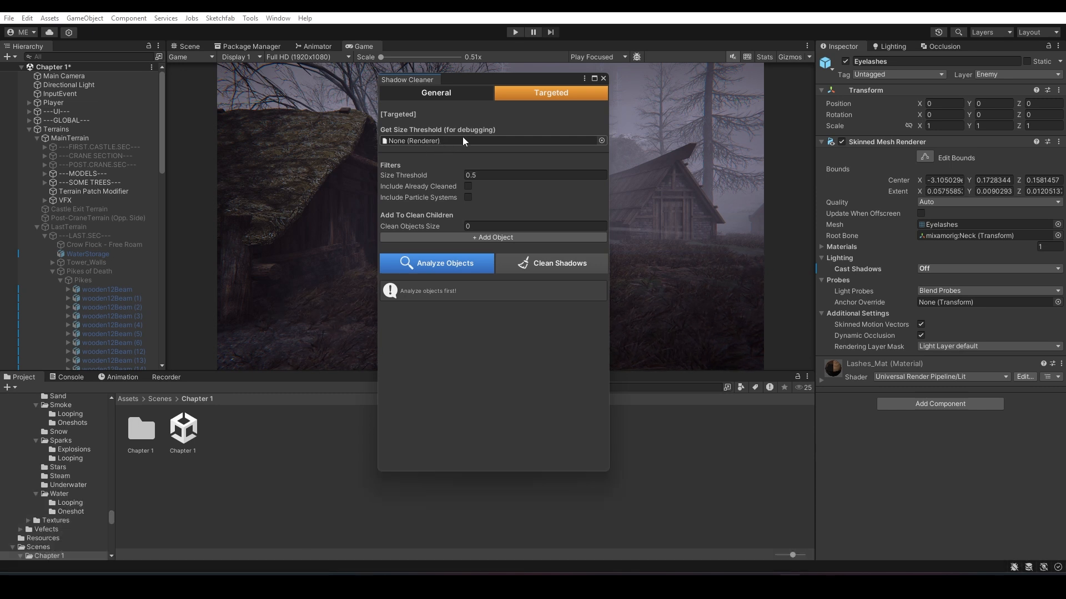
click(29, 129)
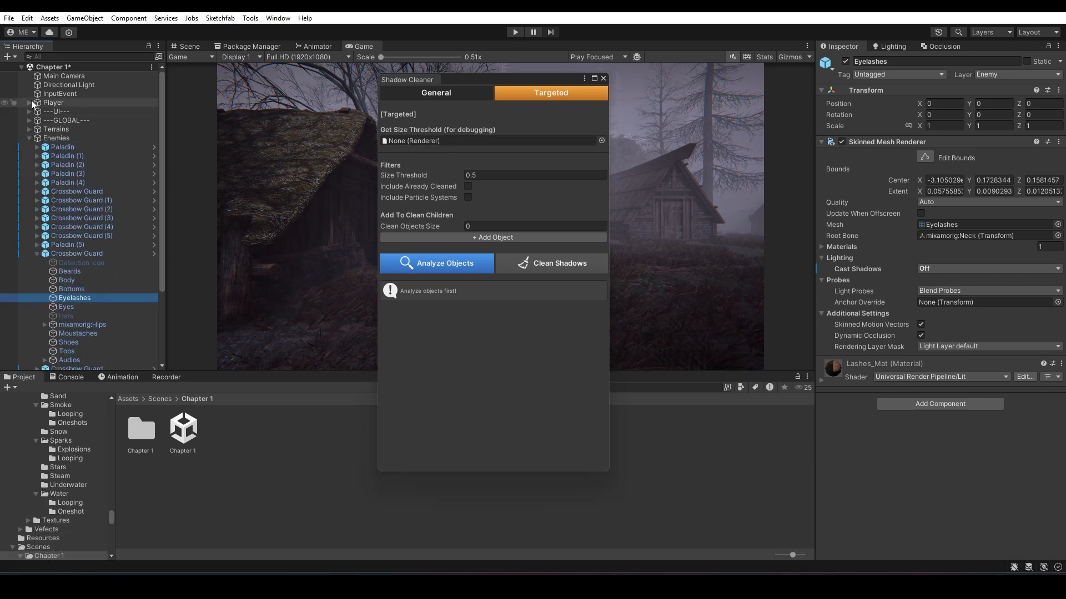
click(29, 104)
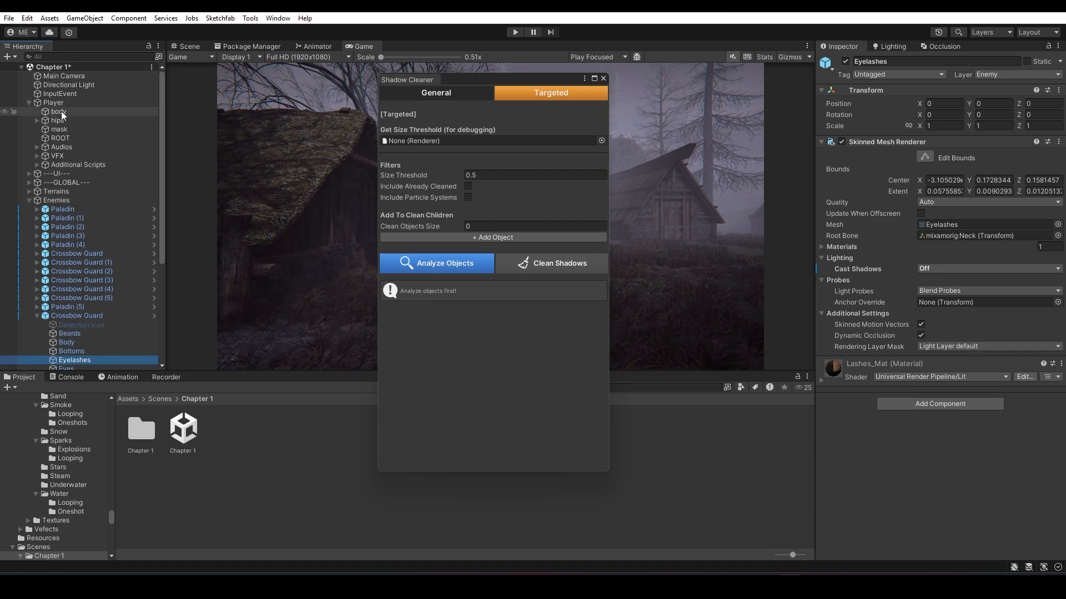
drag(60, 113, 453, 145)
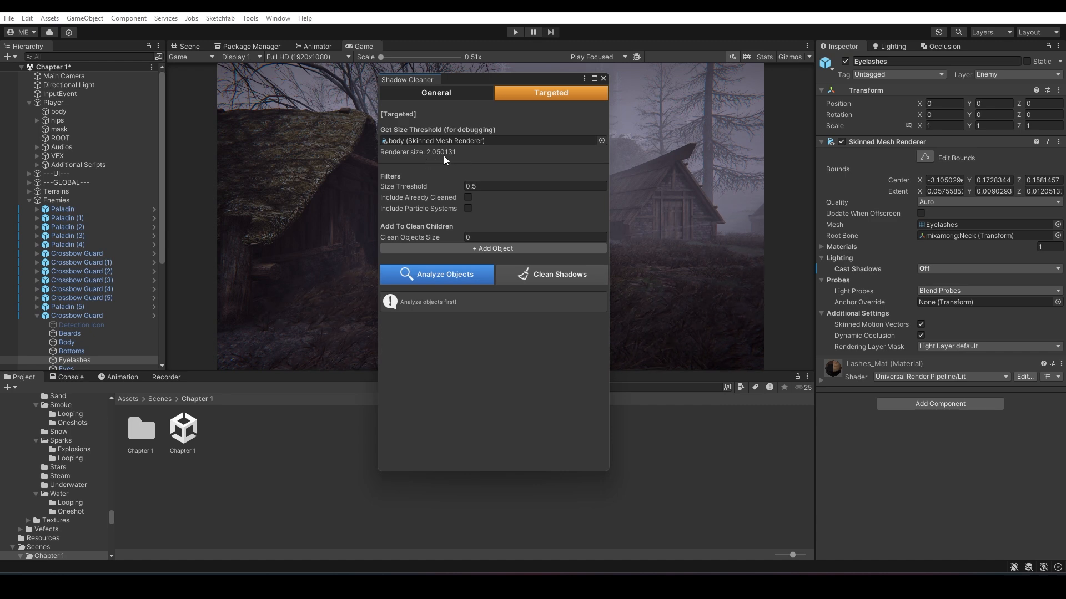
click(452, 93)
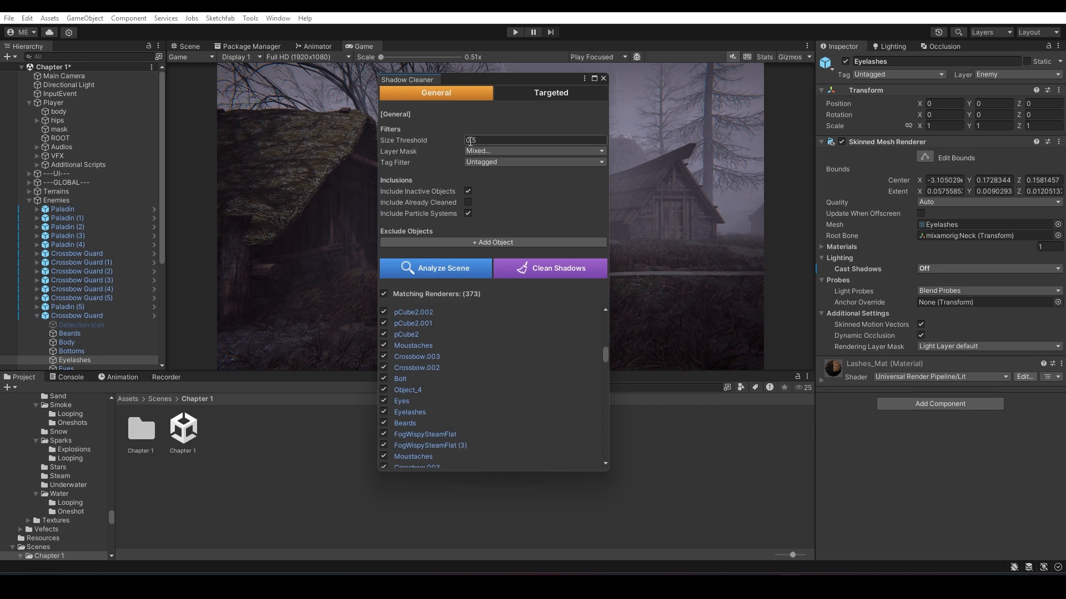
- Add the Crossbow Guard prefab from the Characters assets to the Targeted mode's objects to clean
click(521, 94)
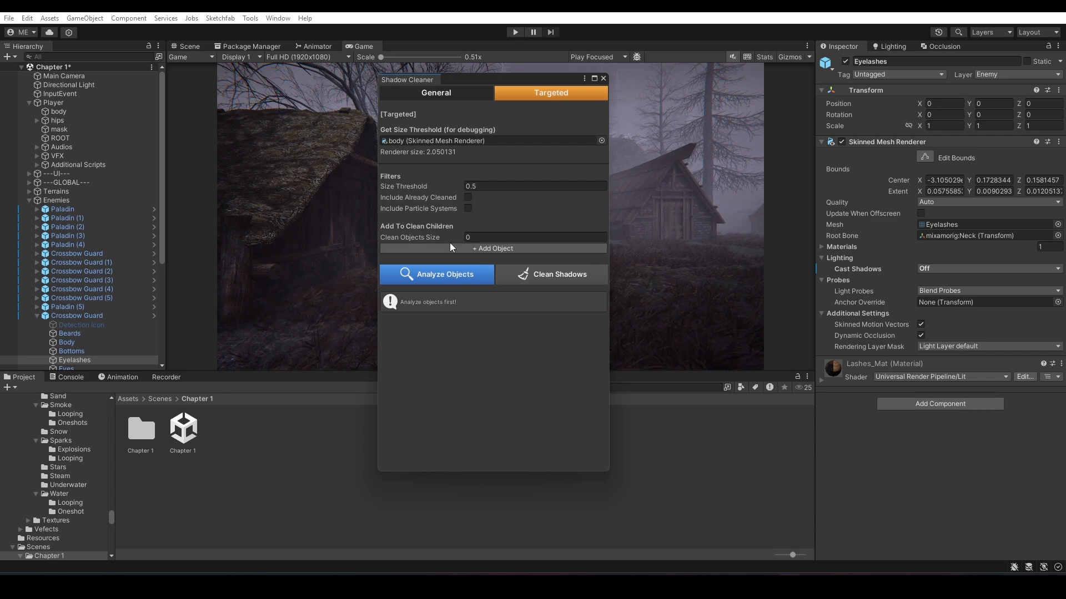
click(485, 249)
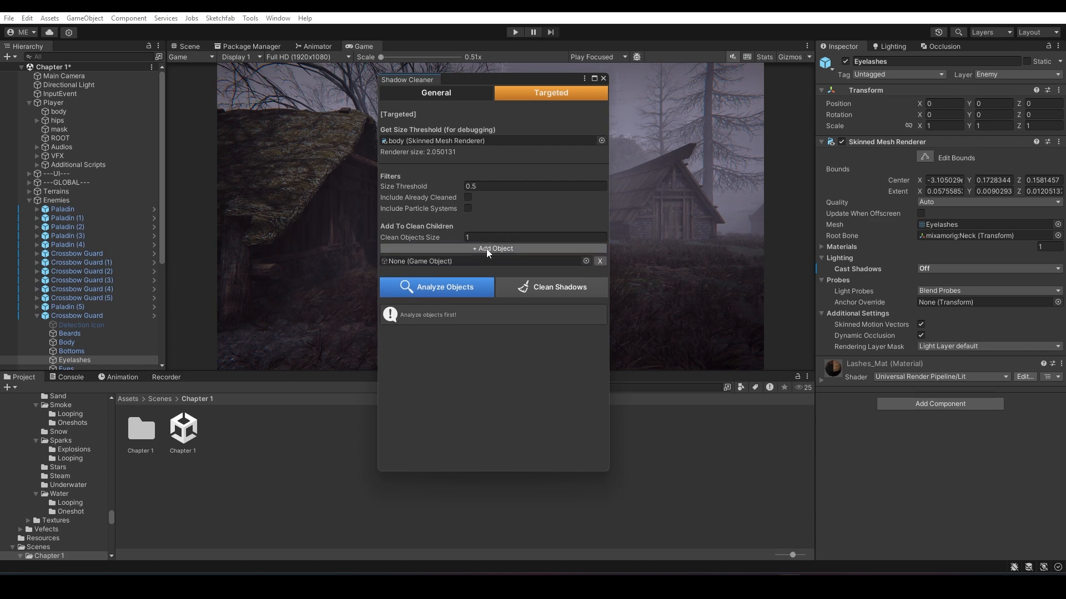
click(127, 398)
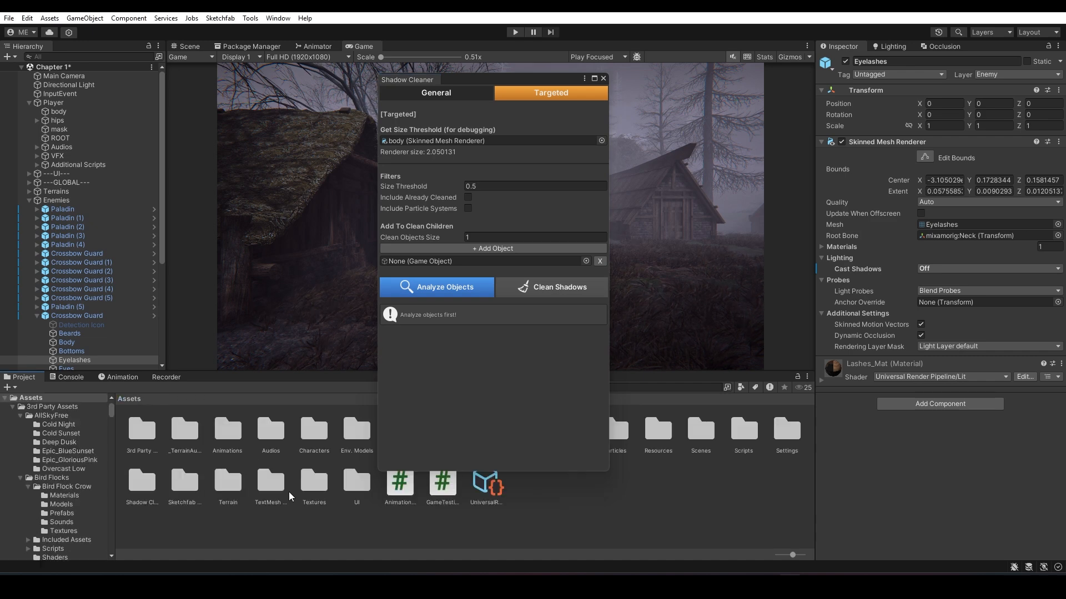
double_click(314, 433)
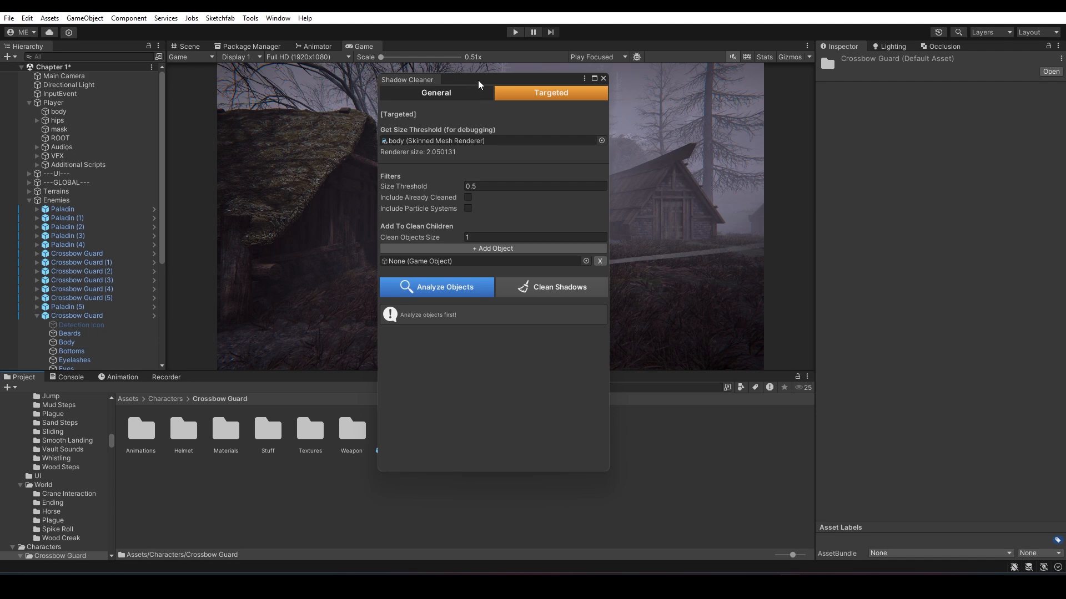
drag(482, 84, 567, 91)
drag(394, 430, 543, 268)
- Add the Dead Knight prefab from the DeadBodies folder as a second object to clean
click(555, 254)
click(179, 399)
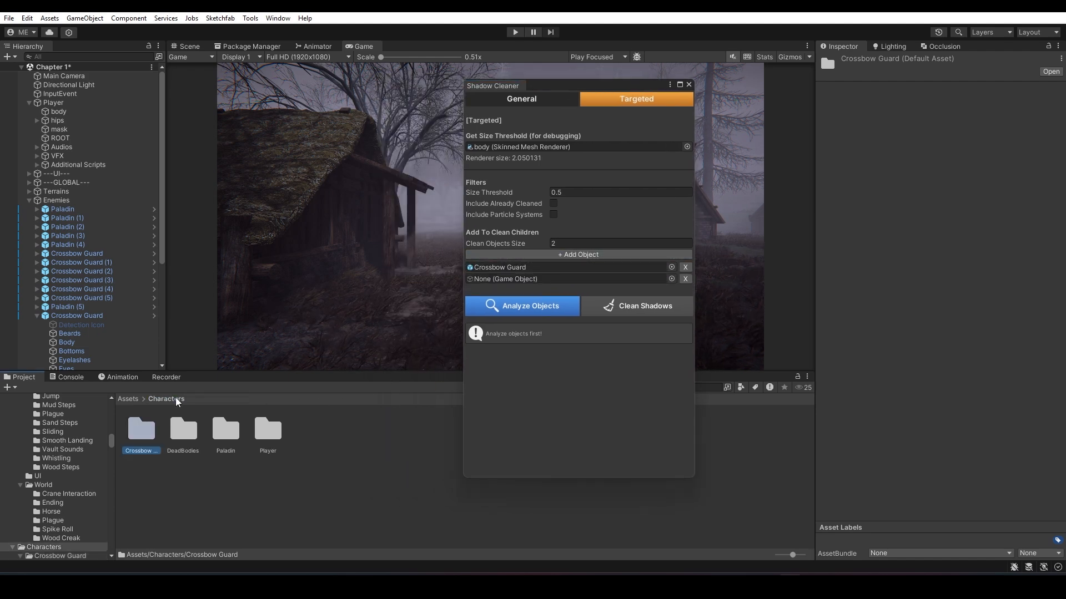
double_click(183, 430)
double_click(148, 436)
drag(268, 428, 555, 280)
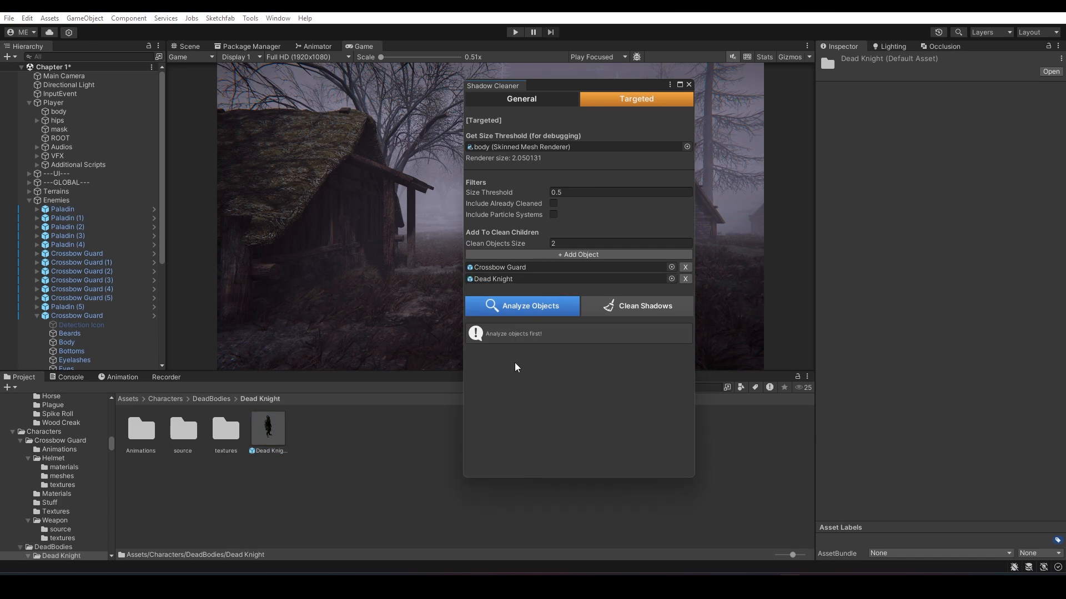
- Analyze the two targeted prefabs and review their matching renderers
click(550, 307)
scroll(534, 382, down, 3)
scroll(517, 407, up, 3)
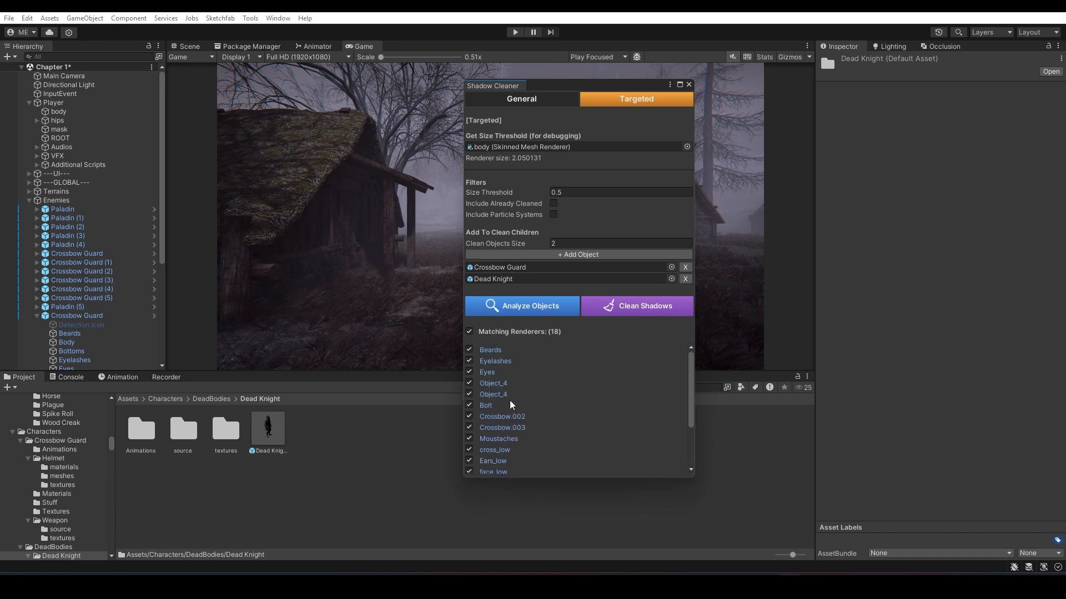
drag(595, 88, 532, 91)
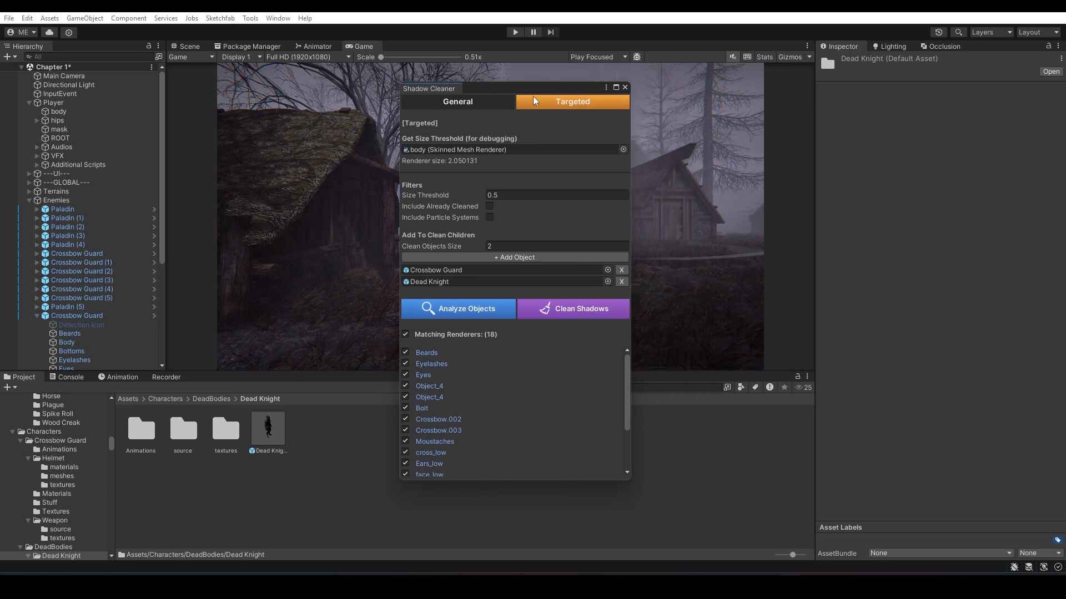
- Clean the shadows of all matching renderers in the targeted prefabs, accept the prefab change, and dismiss the report
click(574, 317)
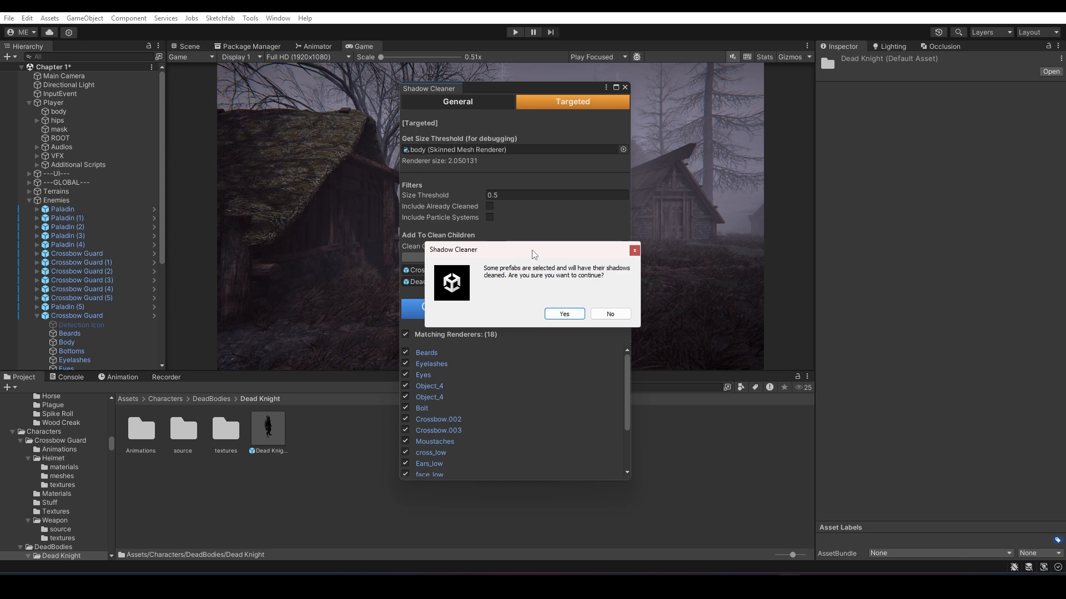
drag(531, 254, 517, 256)
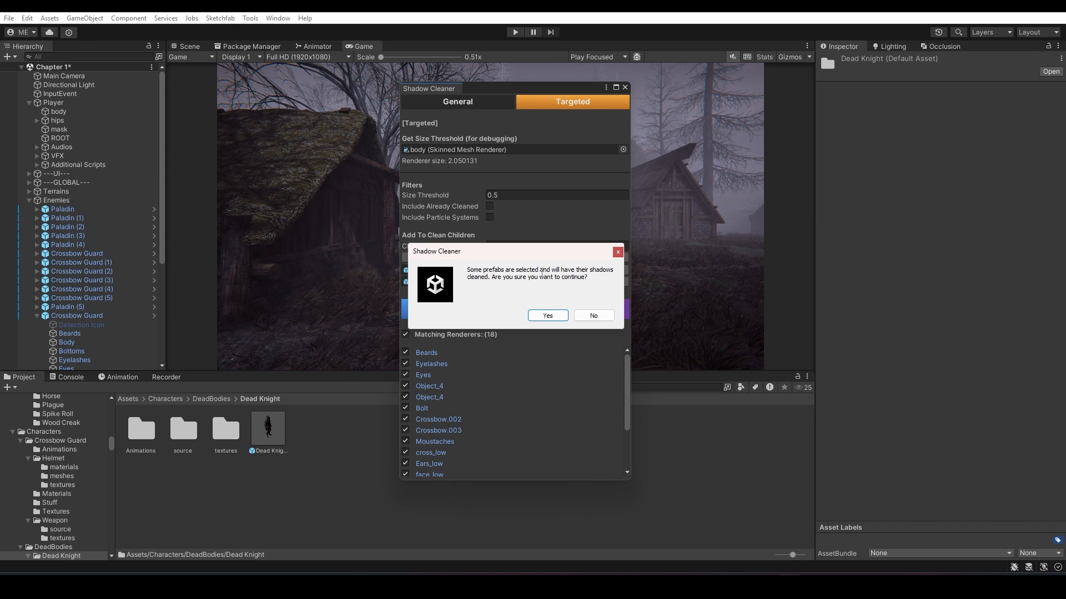
drag(523, 253, 682, 252)
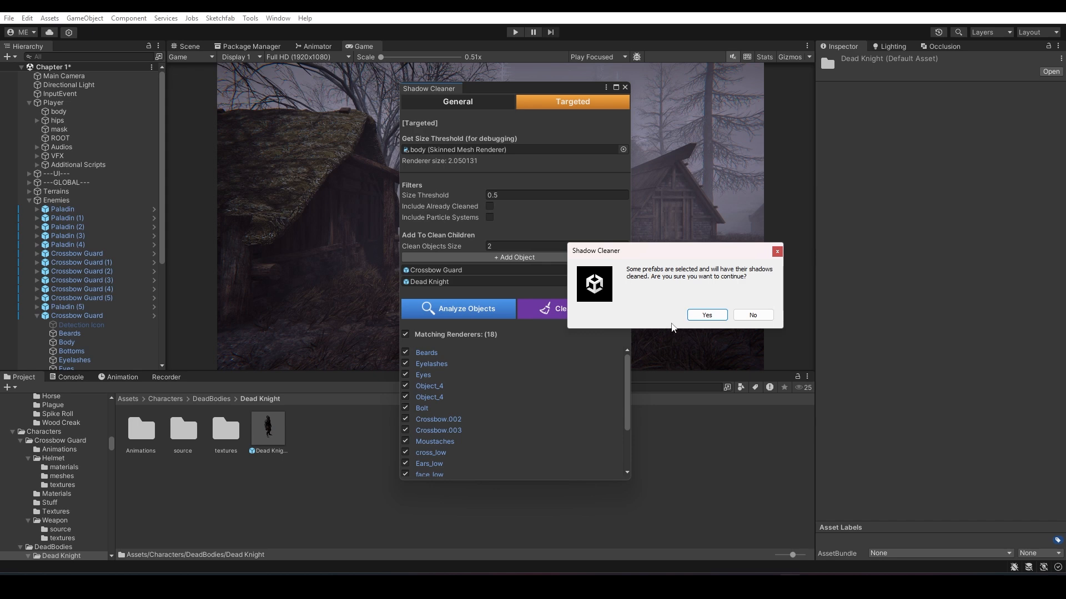
click(704, 316)
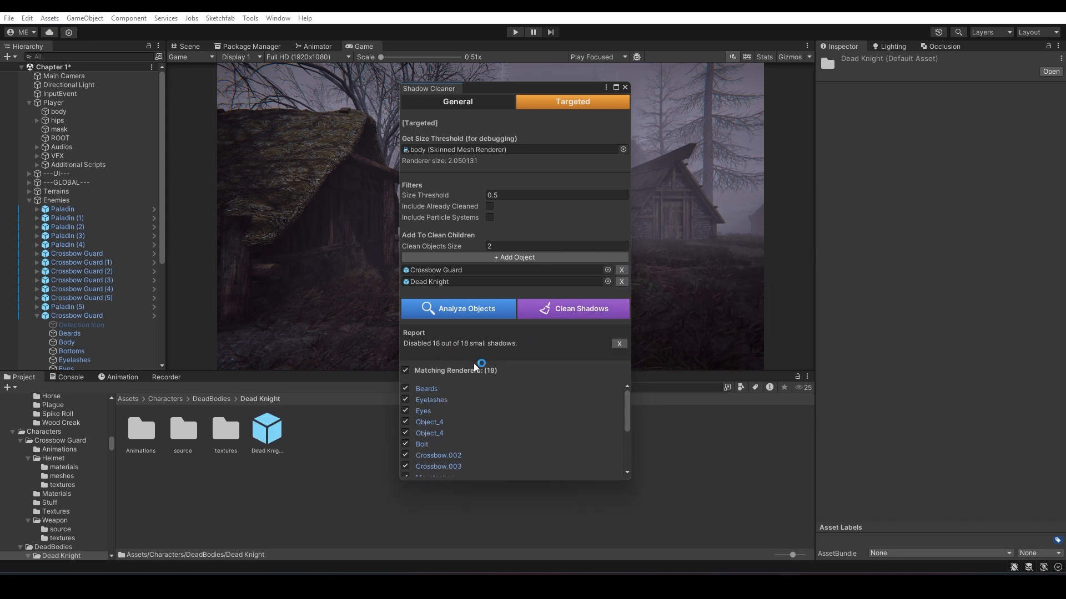
click(619, 344)
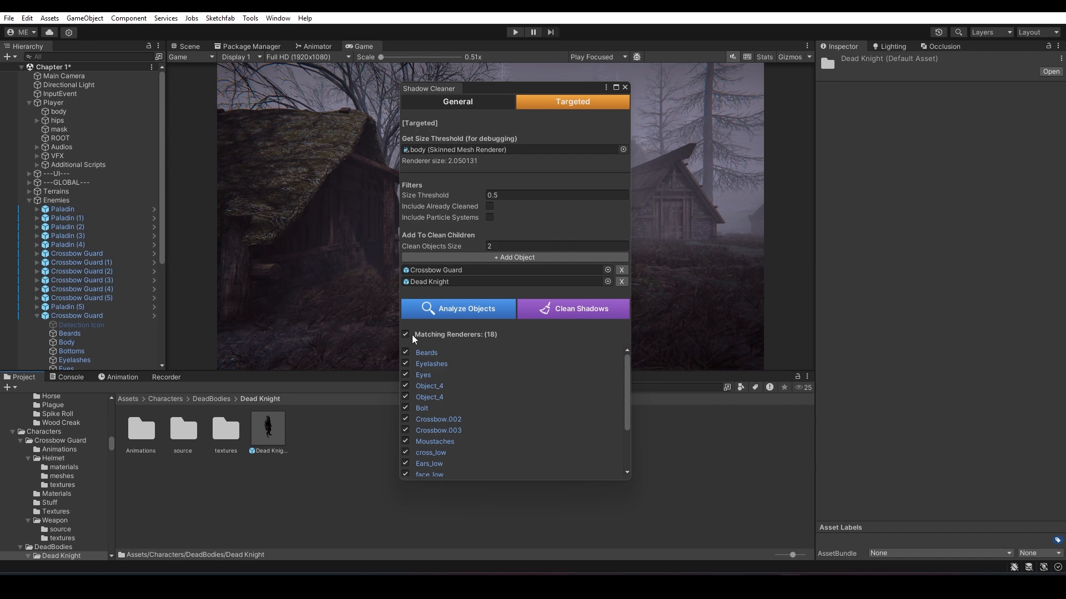
click(494, 102)
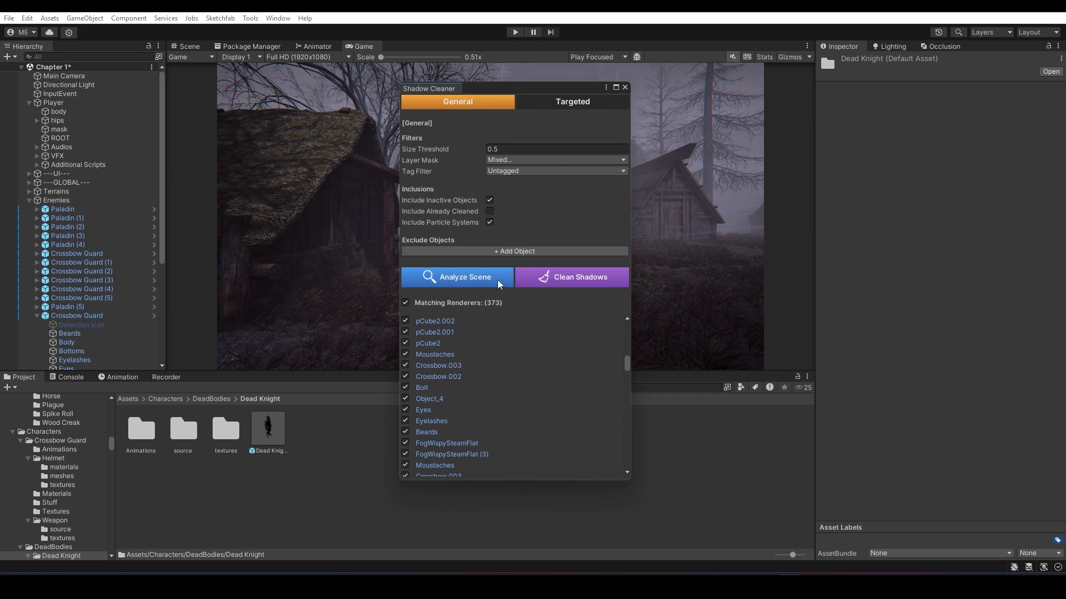
drag(503, 86, 481, 98)
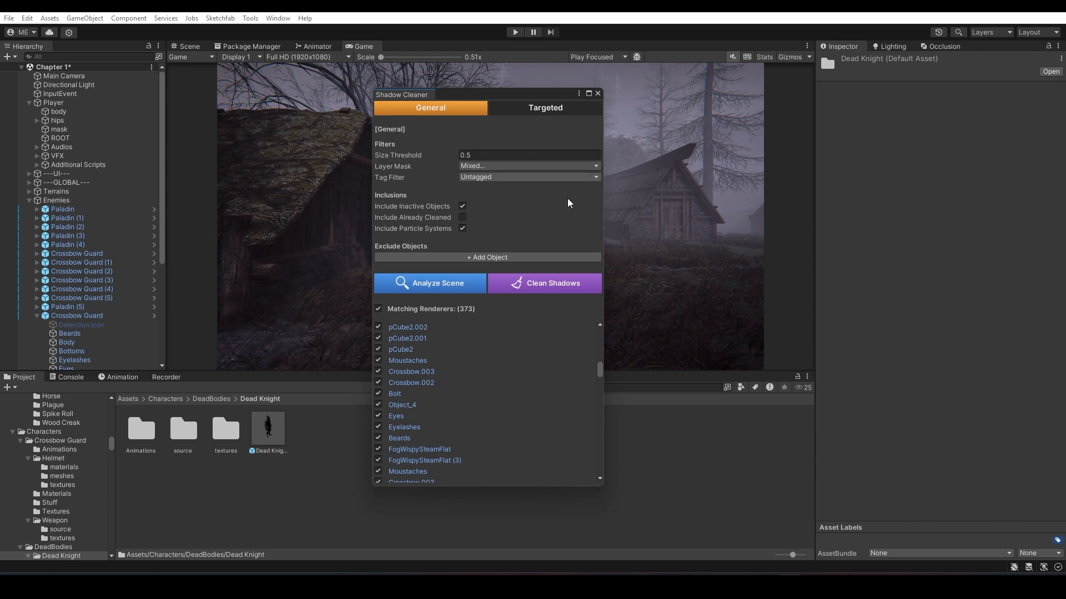
mouse_move(516, 95)
mouse_down()
mouse_move(584, 95)
mouse_move(520, 87)
mouse_up()
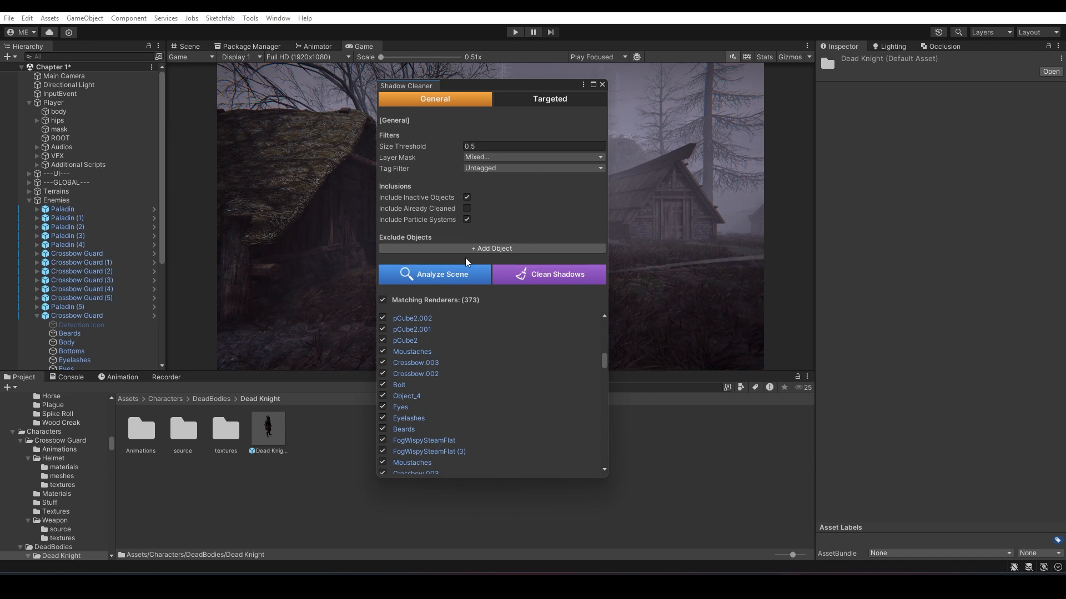
- Remove Crossbow Guard and Dead Knight from the Targeted mode's objects to clean
click(541, 101)
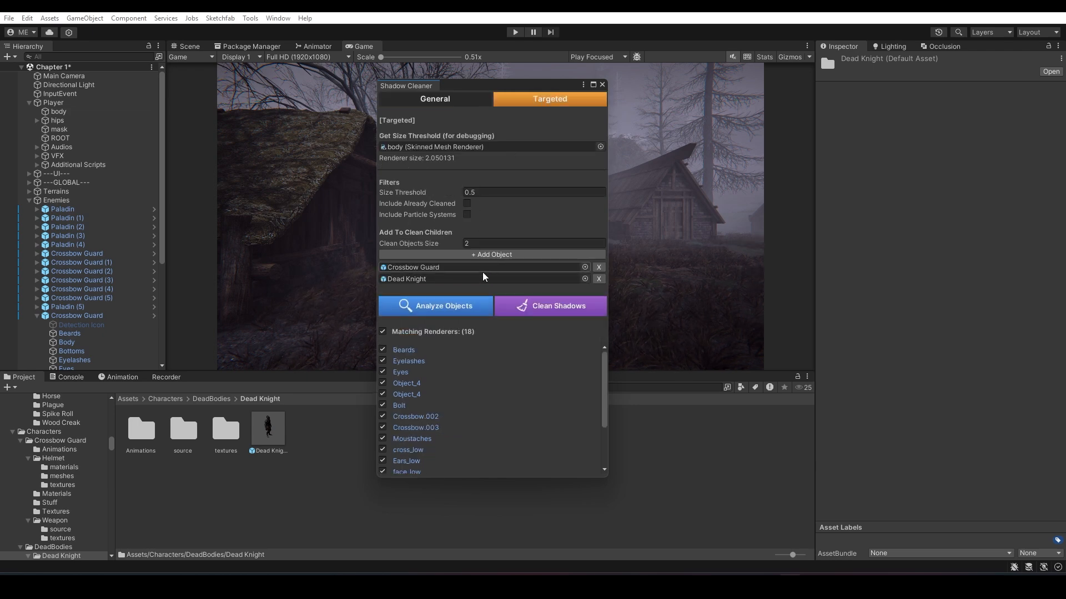
click(599, 267)
click(598, 267)
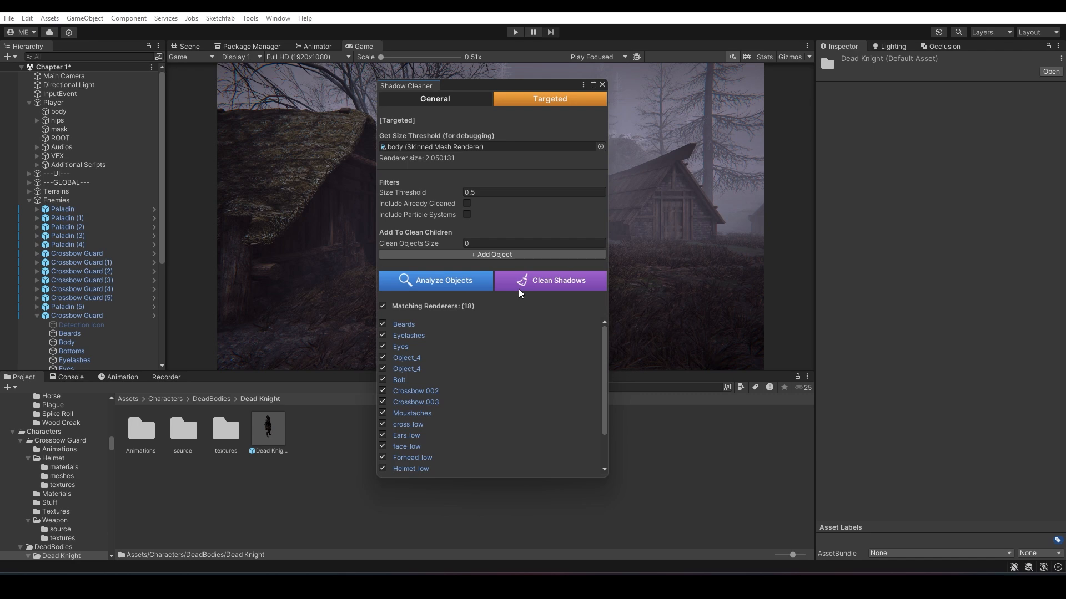